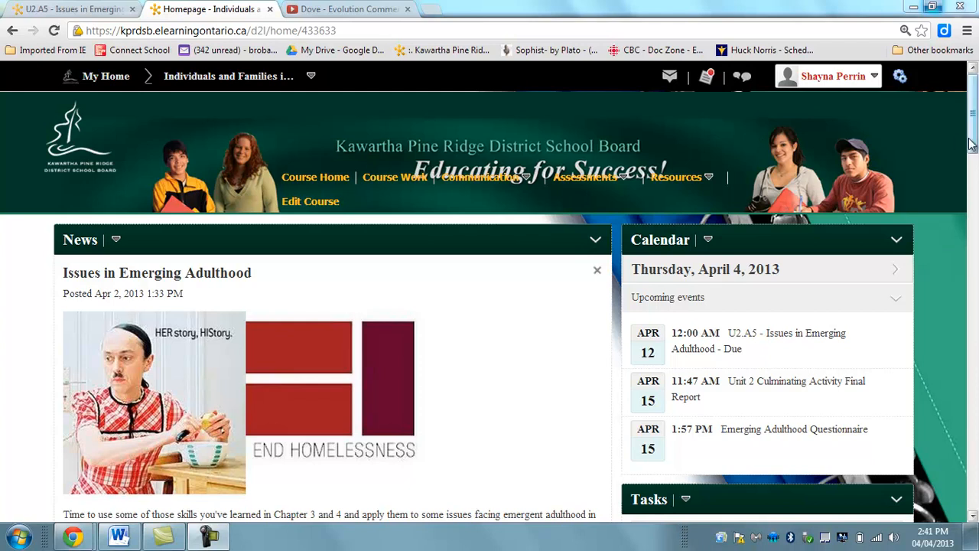
Open the ePortfolio from the course homepage's ePortfolio section.
left_click_drag(973, 111, 975, 221)
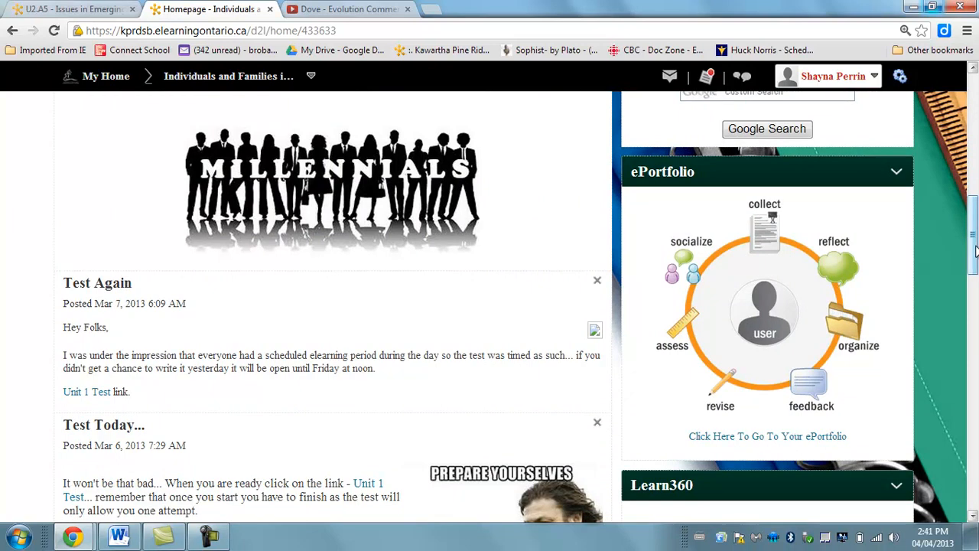
left_click_drag(975, 249, 975, 263)
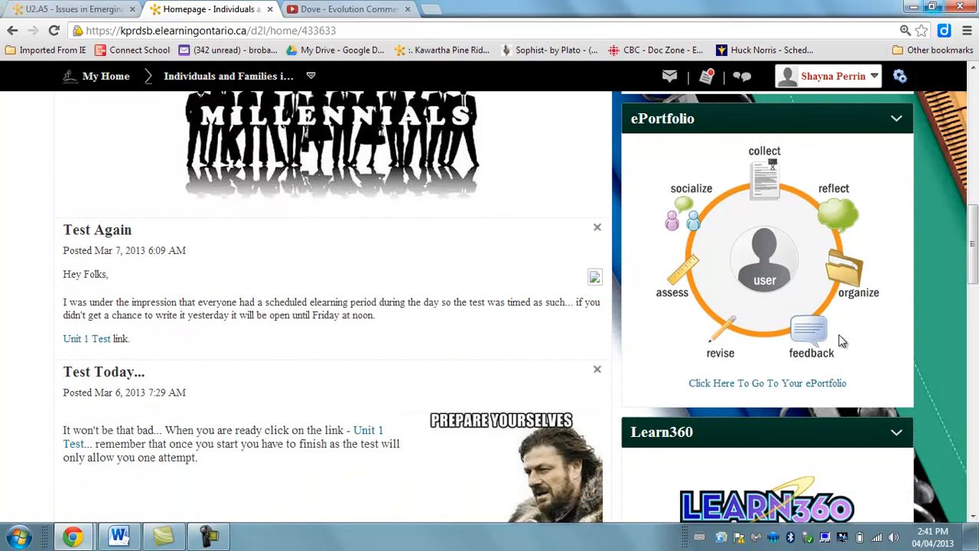
left_click(742, 384)
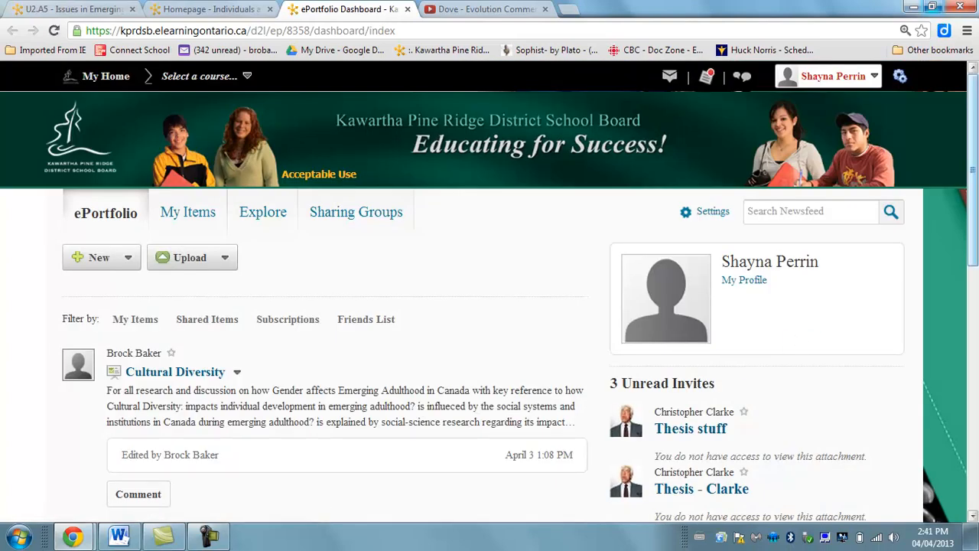
Review the fields of the ePortfolio profile page through to its end, and leave it without saving.
mouse_move(974, 176)
left_mouse_down()
mouse_move(973, 186)
mouse_move(974, 163)
left_mouse_up()
left_click(730, 286)
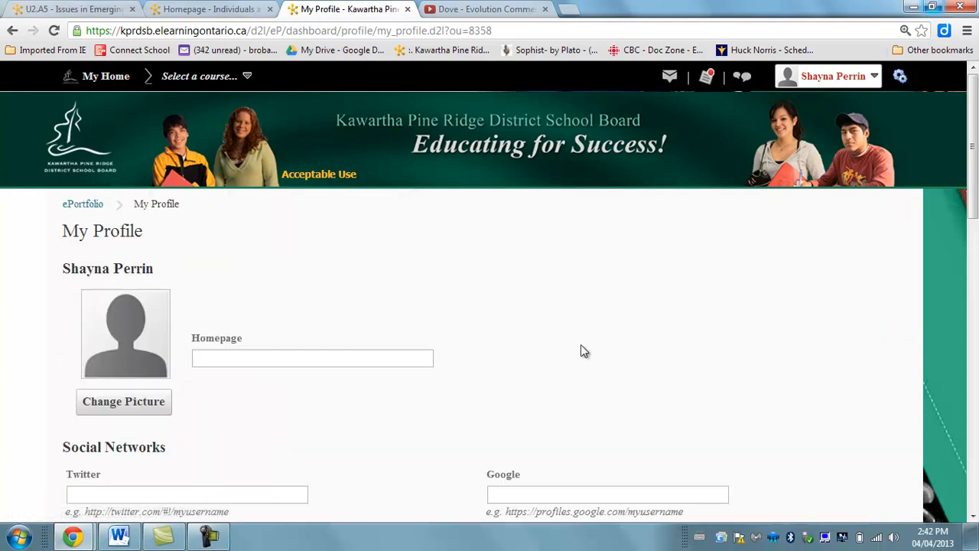
scroll(971, 178, "down", 1)
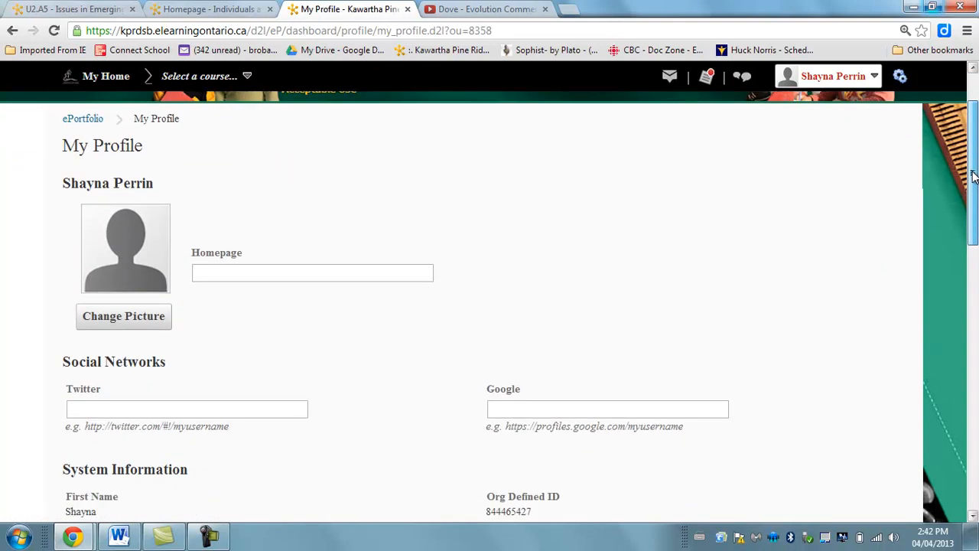
left_click_drag(973, 178, 974, 452)
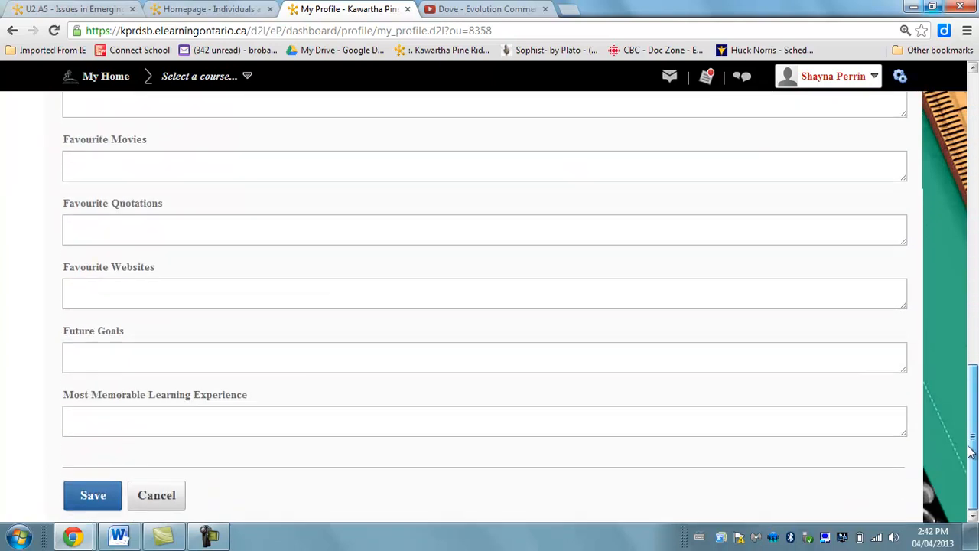
left_click(145, 500)
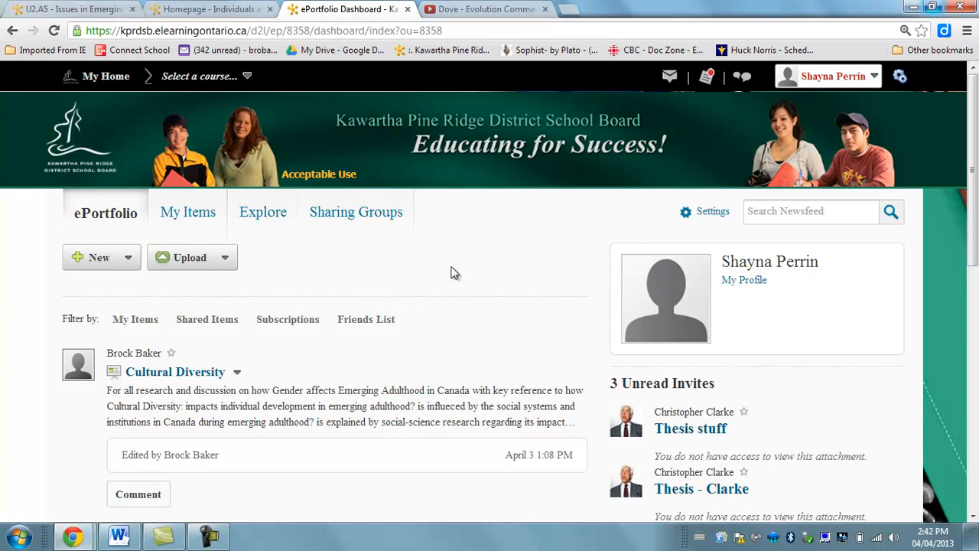
Look through the newsfeed items and unread invites on the ePortfolio dashboard.
left_click_drag(973, 176, 972, 192)
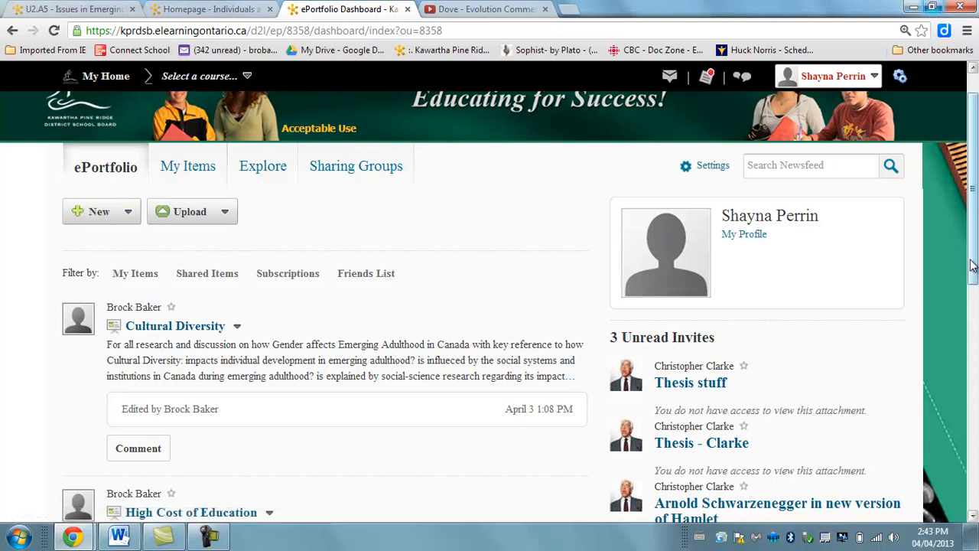
left_click_drag(974, 218, 975, 238)
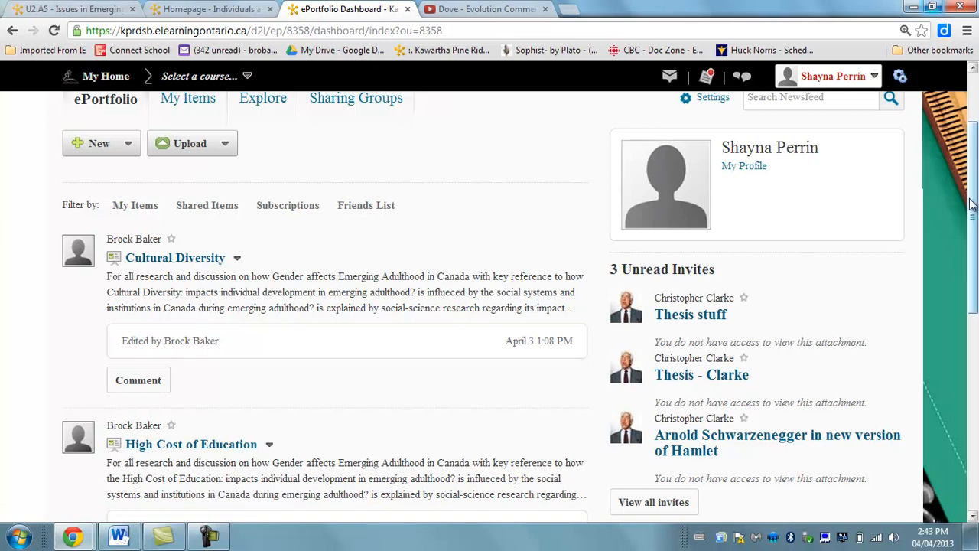
scroll(972, 198, "down", 1)
left_click_drag(974, 190, 970, 107)
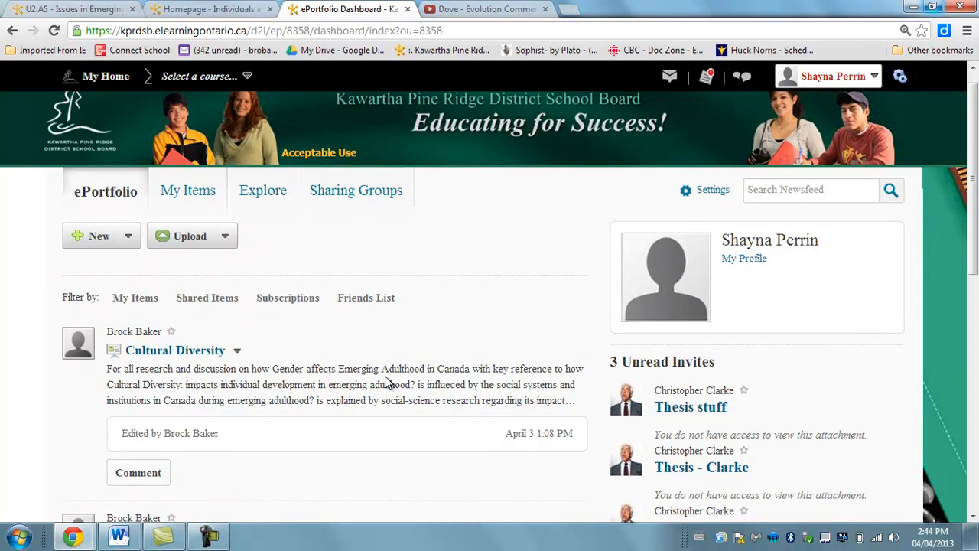
left_click_drag(974, 111, 974, 93)
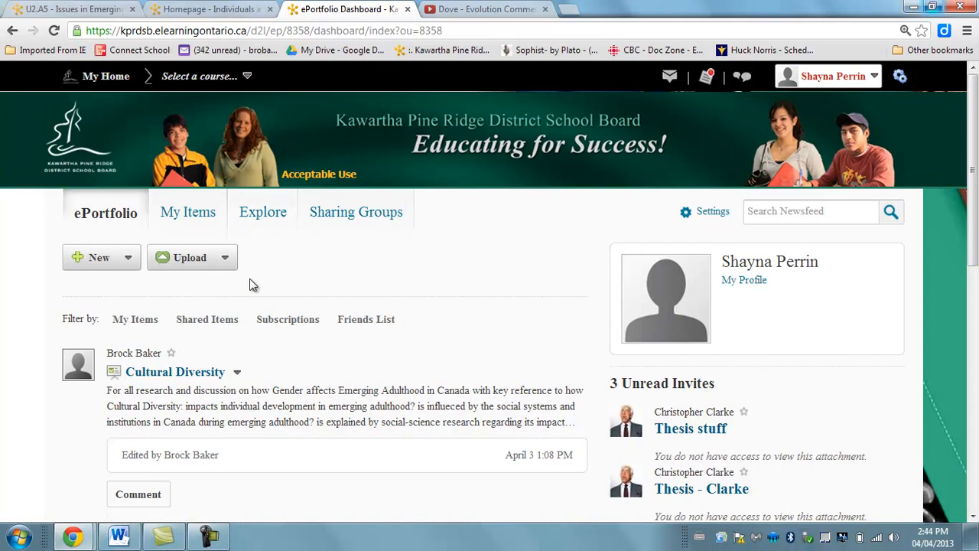
Start a new link artifact in the ePortfolio and name it Dove Commercial.
left_click(127, 260)
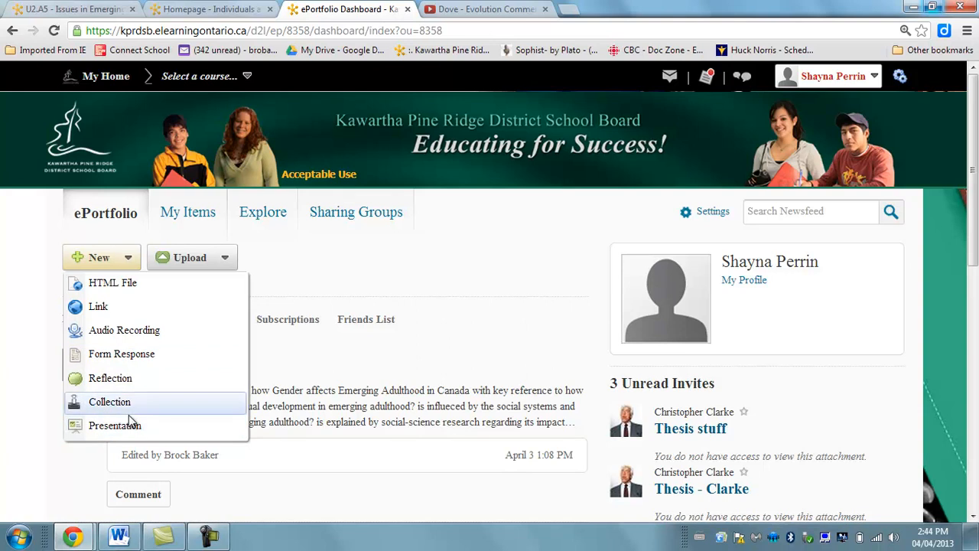
left_click(135, 312)
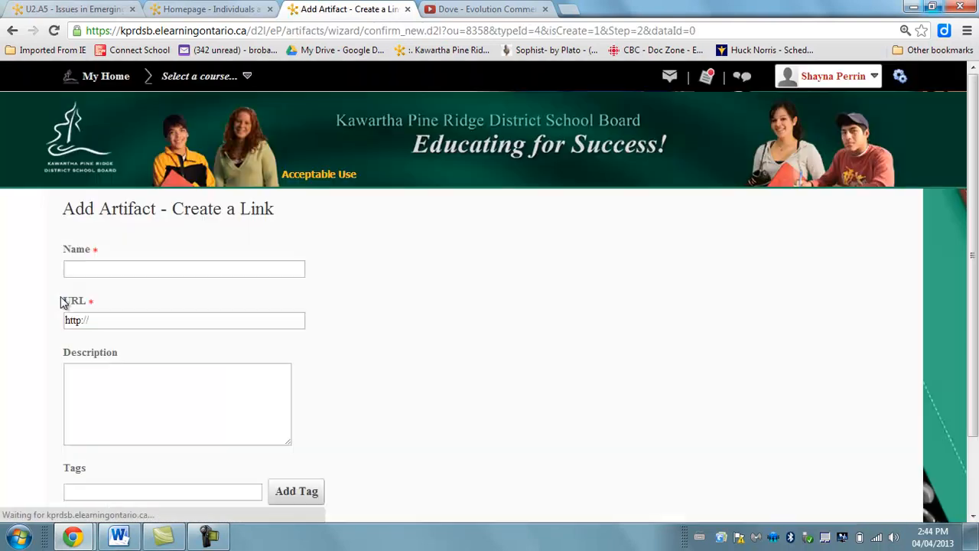
left_click(123, 266)
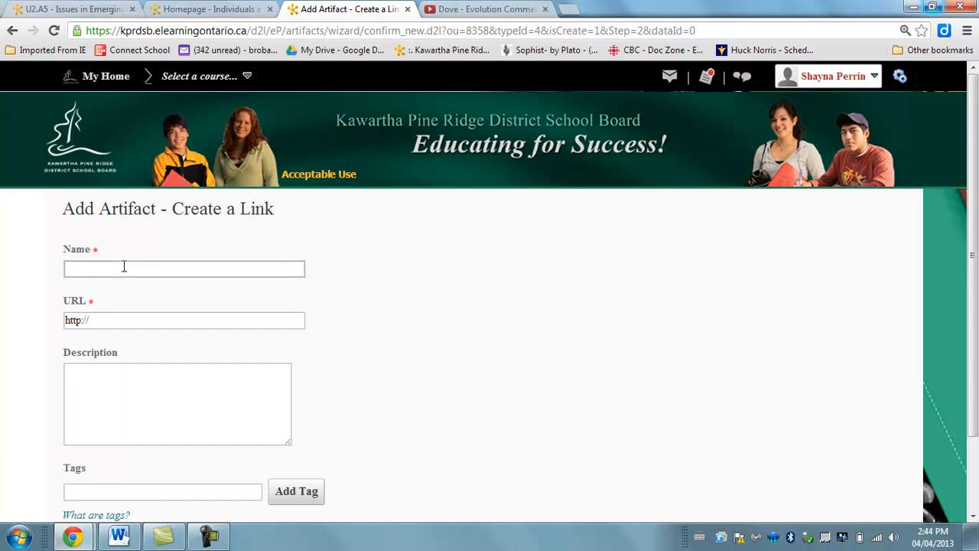
type("Dove Commercial")
Switch to YouTube, play the Dove - Evolution Commercial video, skip ahead to about 0:50 and pause it.
left_click(474, 9)
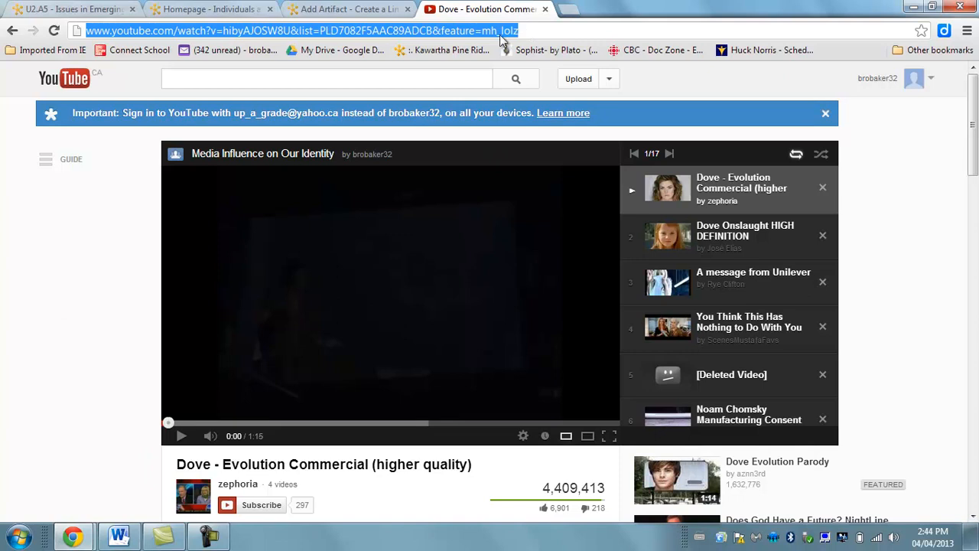
left_click(182, 438)
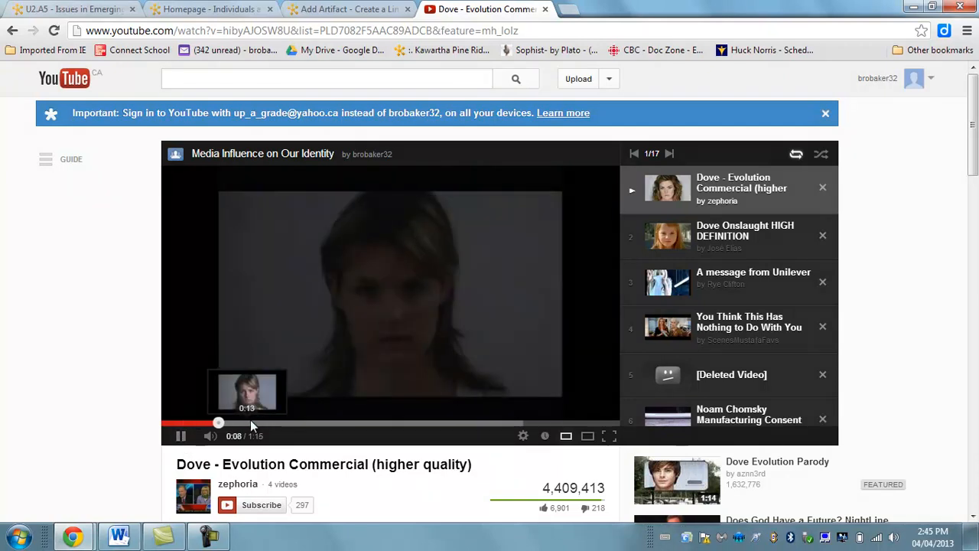
left_click(470, 423)
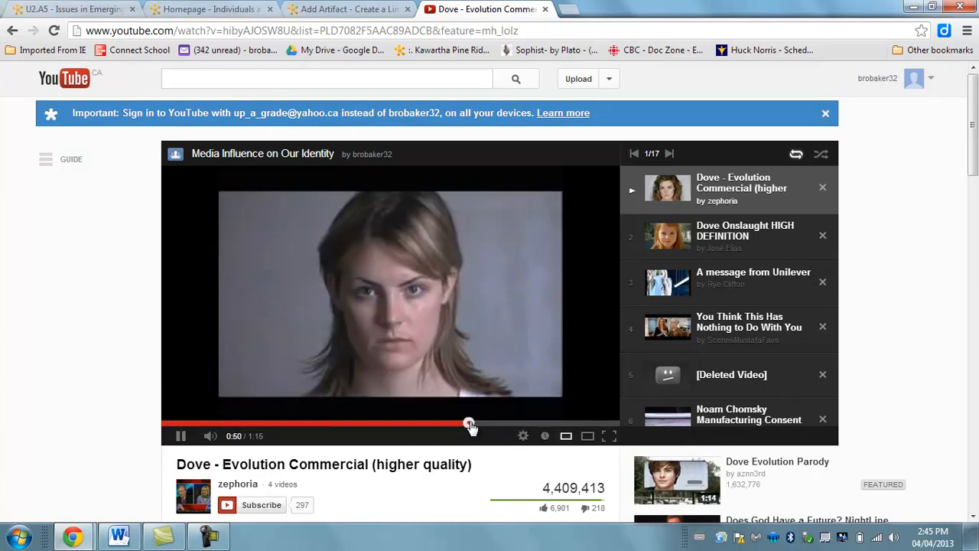
left_click(181, 435)
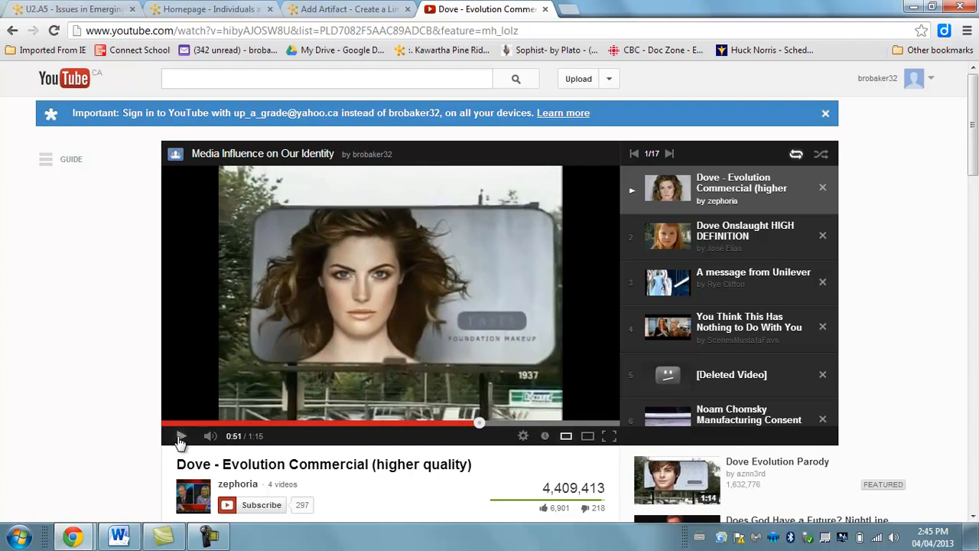
left_click(437, 28)
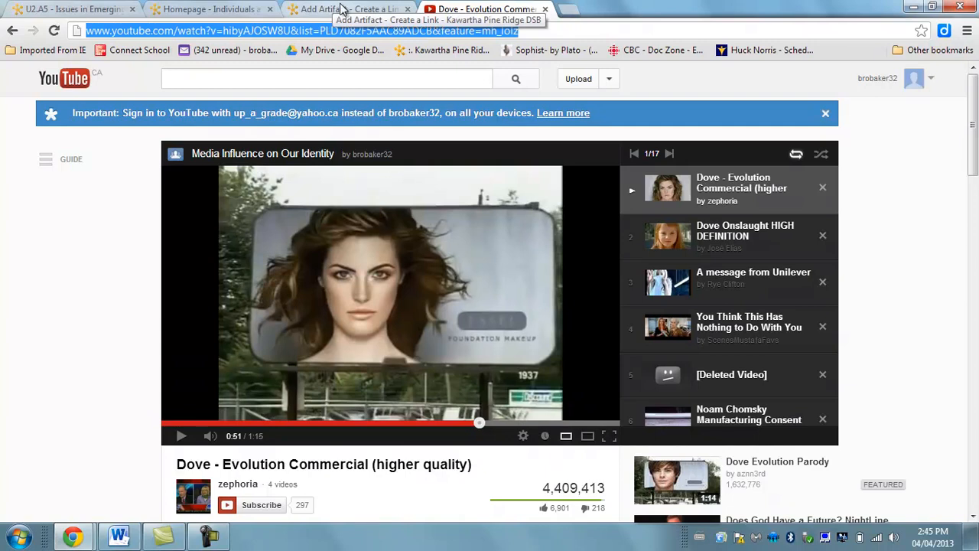
left_click(306, 15)
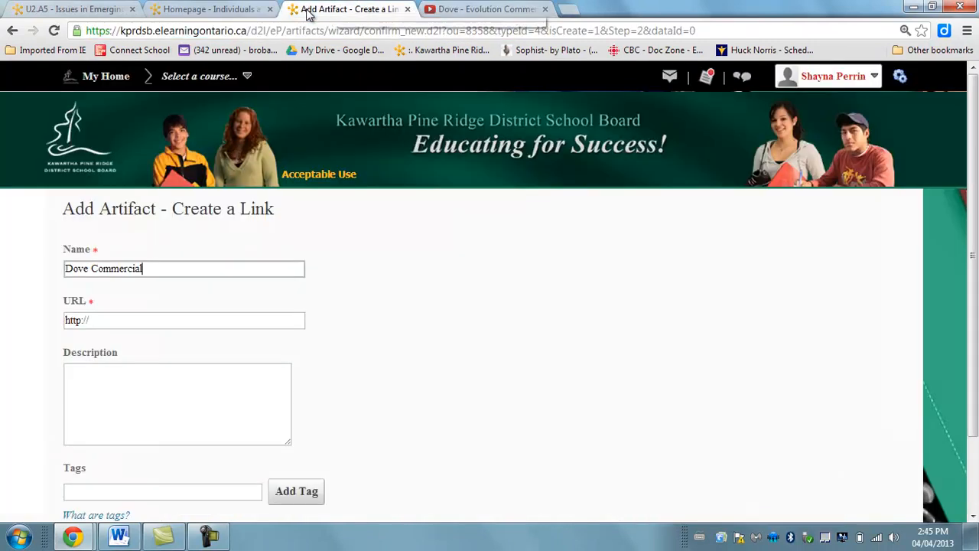
left_click(130, 320)
left_click_drag(130, 320, 42, 328)
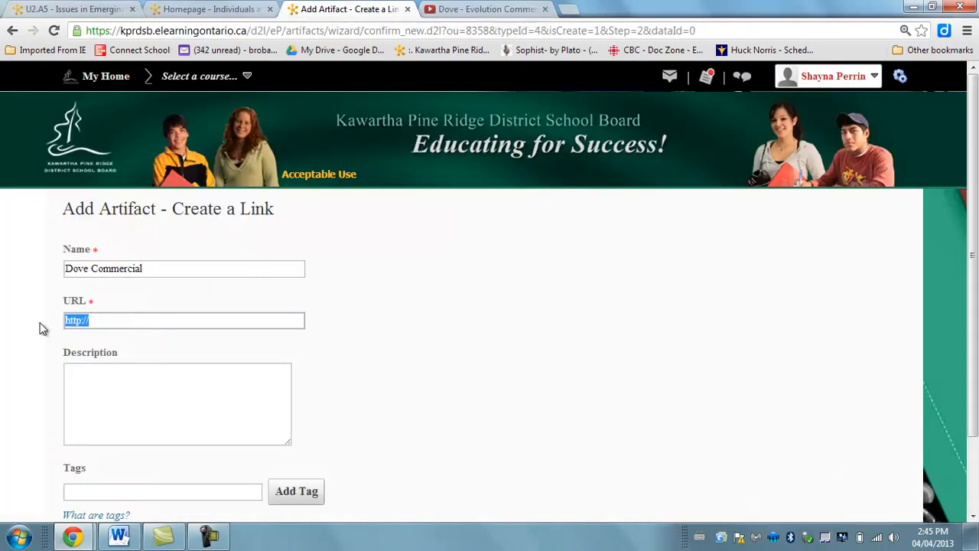
left_click(42, 328)
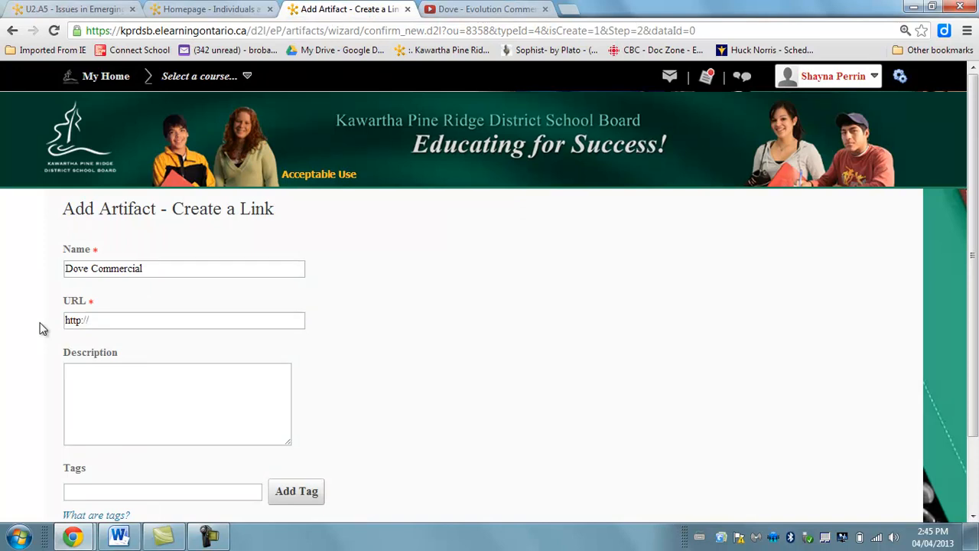
left_click_drag(84, 322, 18, 319)
key("ctrl+v")
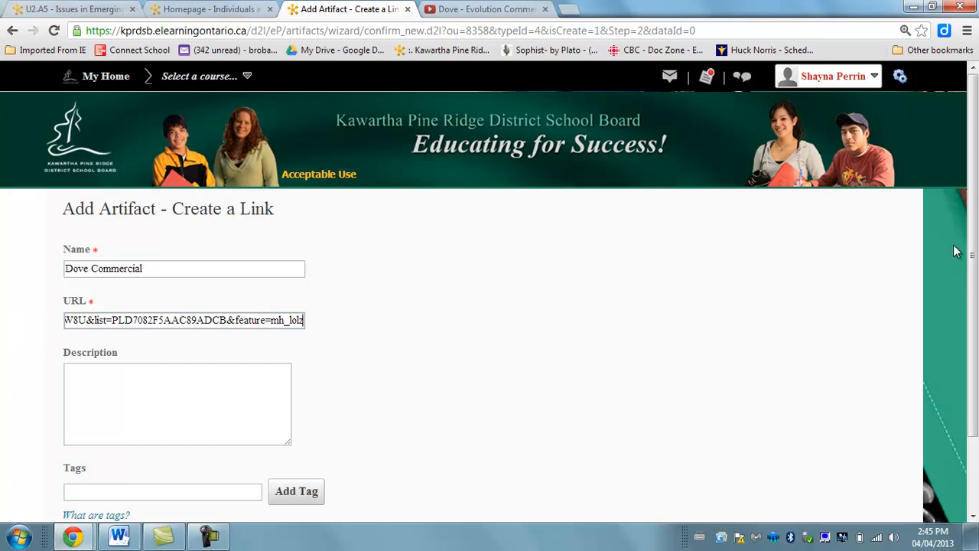
Add the tags dove, commercial, gender, studies, influence and media to the link artifact and save it.
left_click_drag(971, 245, 971, 314)
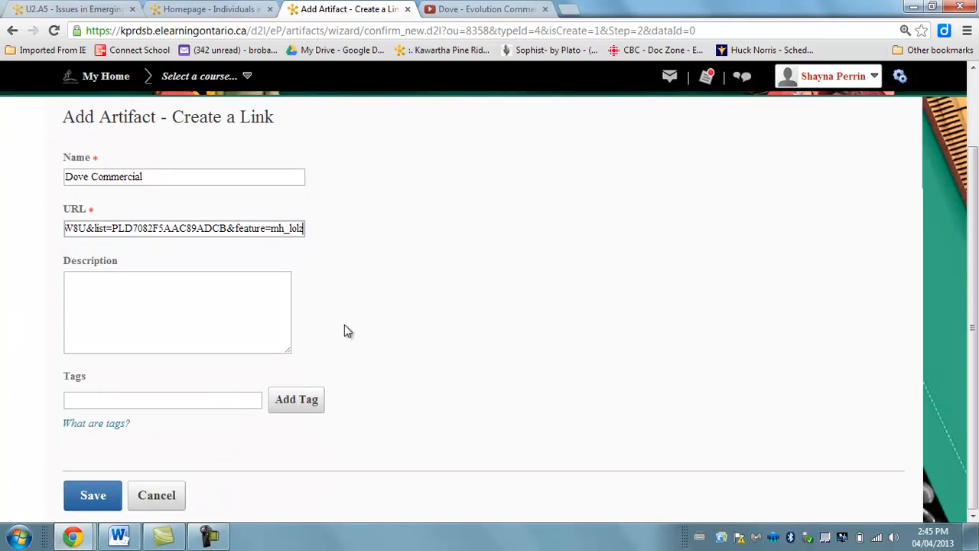
left_click(274, 308)
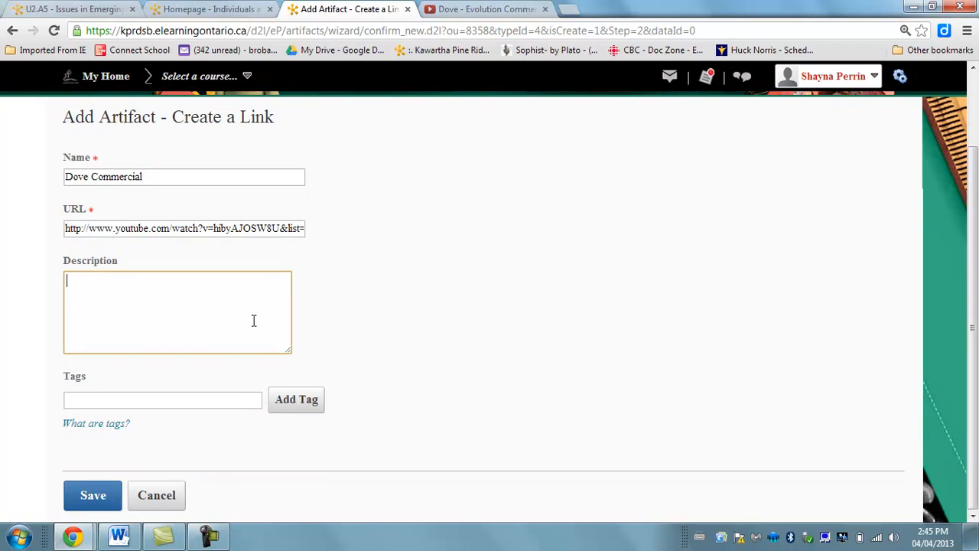
left_click(170, 400)
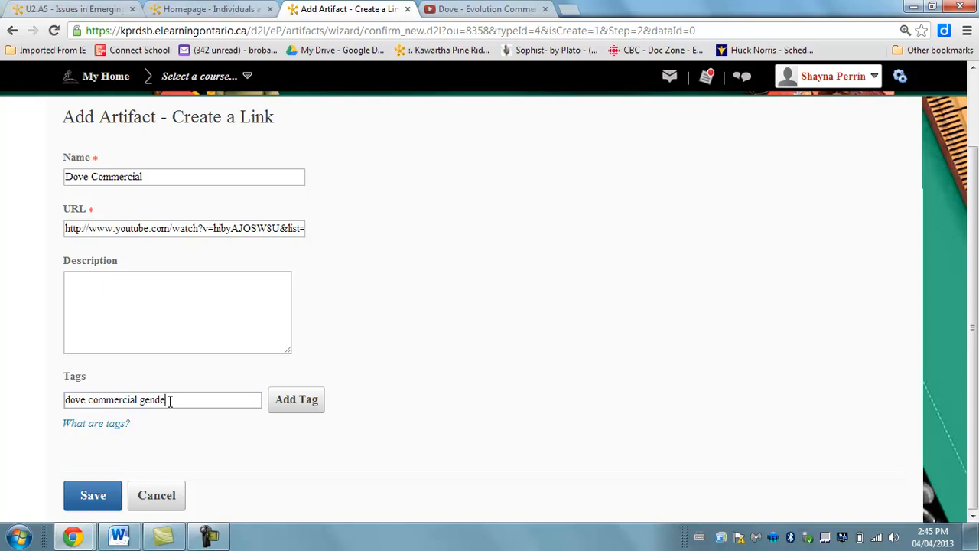
key("BackSpace")
key("BackSpace")
key("BackSpace")
key("BackSpace")
type("es influence media")
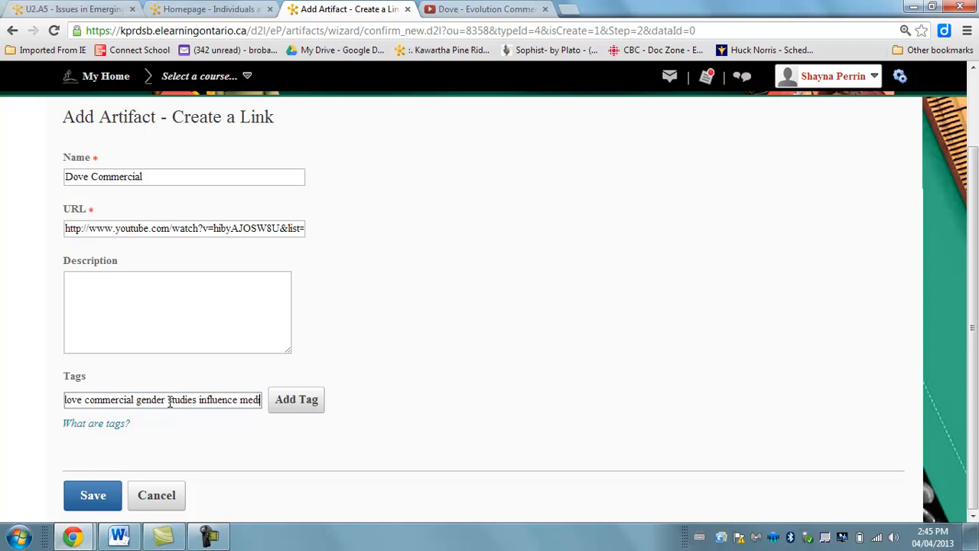
left_click(306, 404)
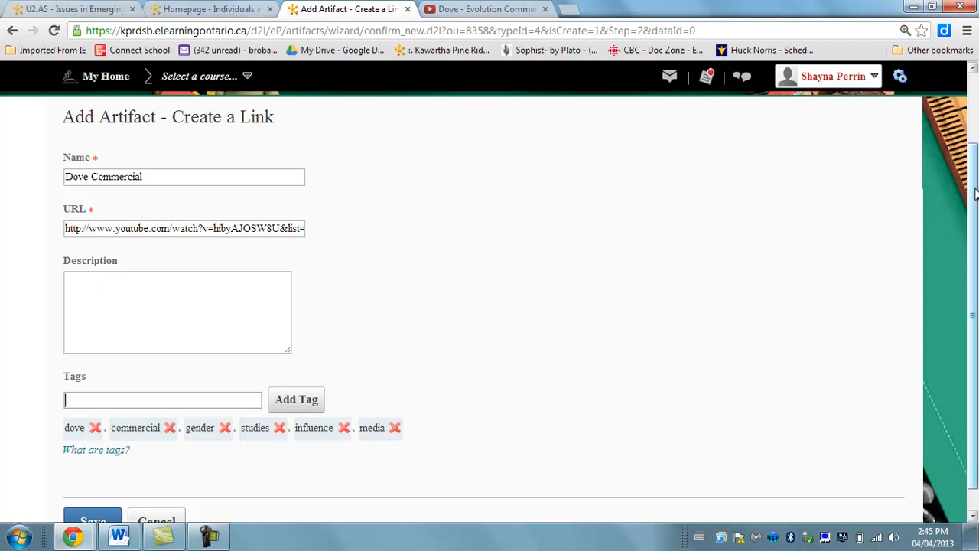
scroll(975, 195, "down", 1)
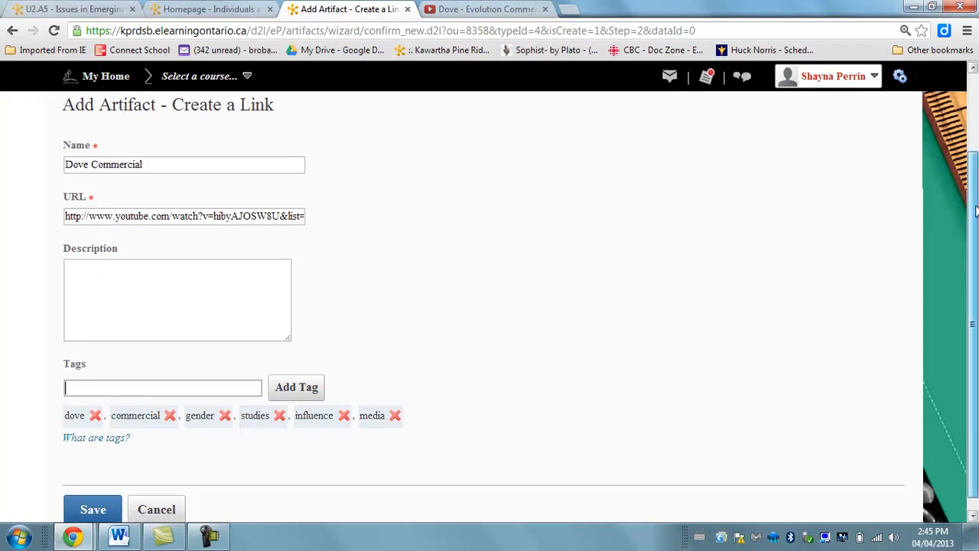
left_click(80, 511)
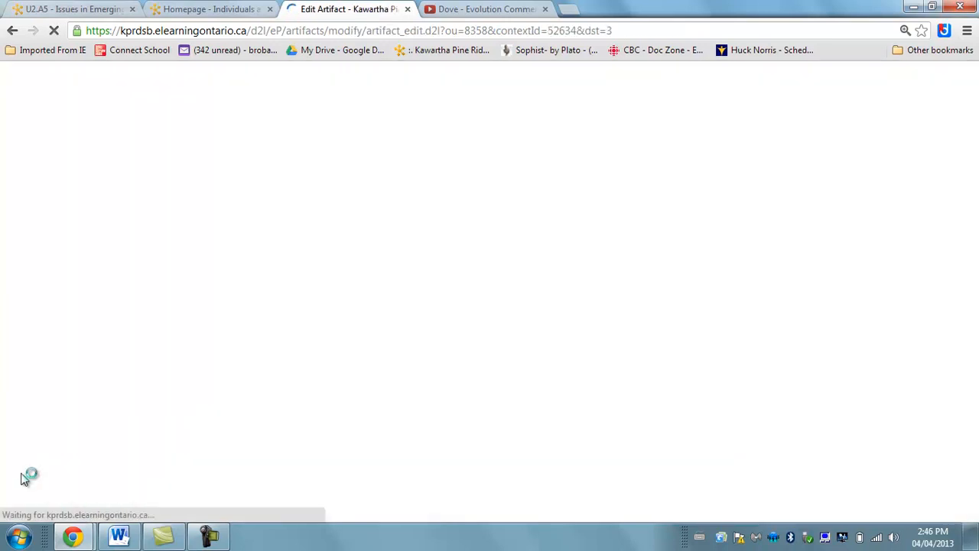
left_click_drag(972, 164, 973, 395)
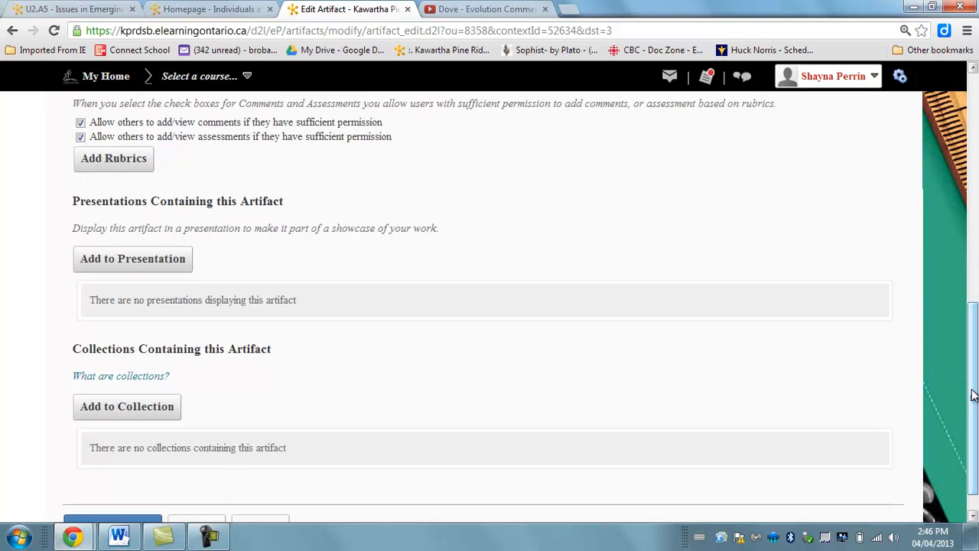
scroll(221, 226, "down", 1)
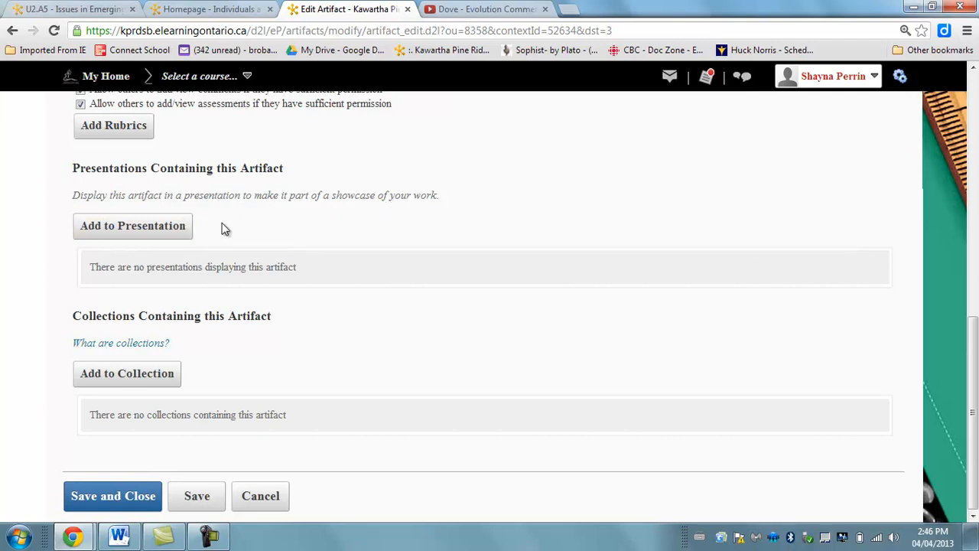
left_click(165, 232)
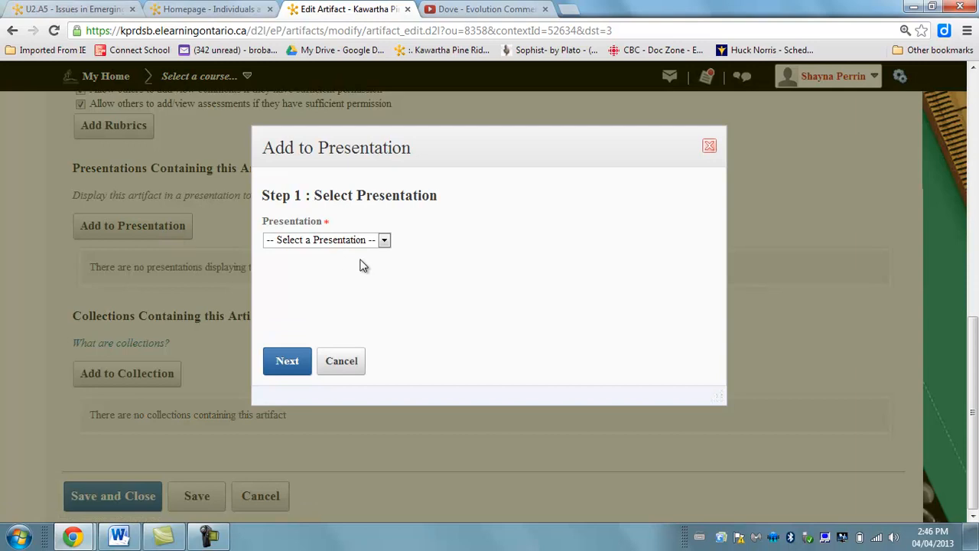
left_click(376, 243)
left_click(322, 258)
left_click(340, 361)
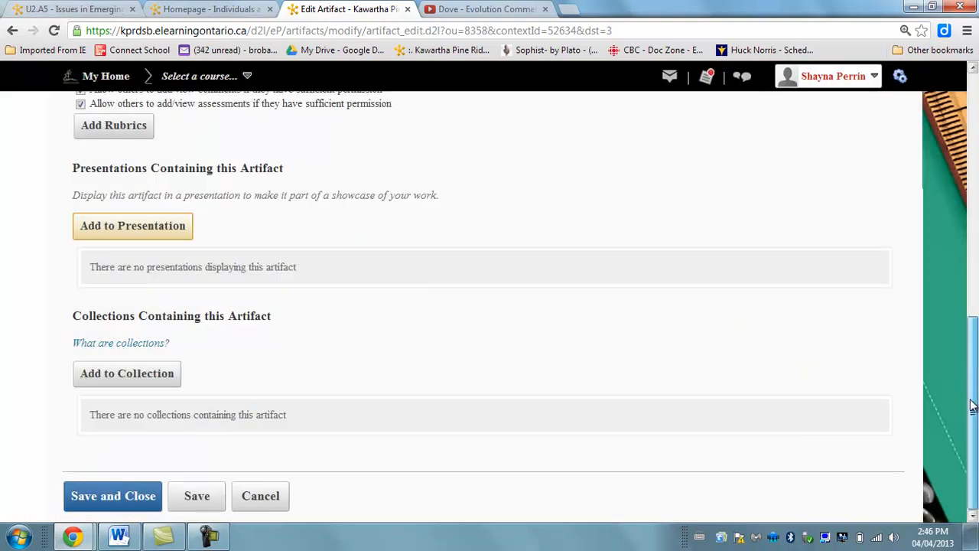
Save and close the Dove Commercial artifact and look over its tags, reflections, comments and assessments.
left_click(151, 501)
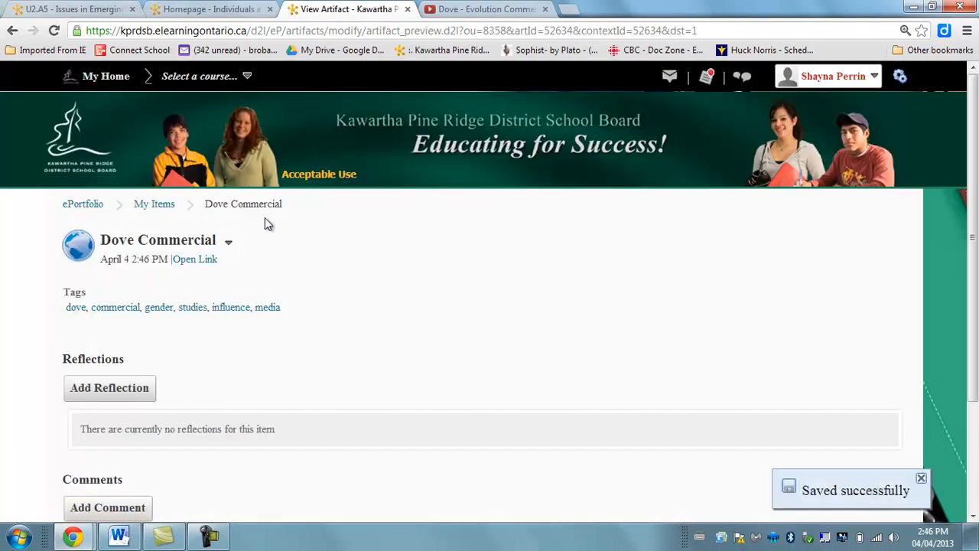
scroll(976, 442, "down", 2)
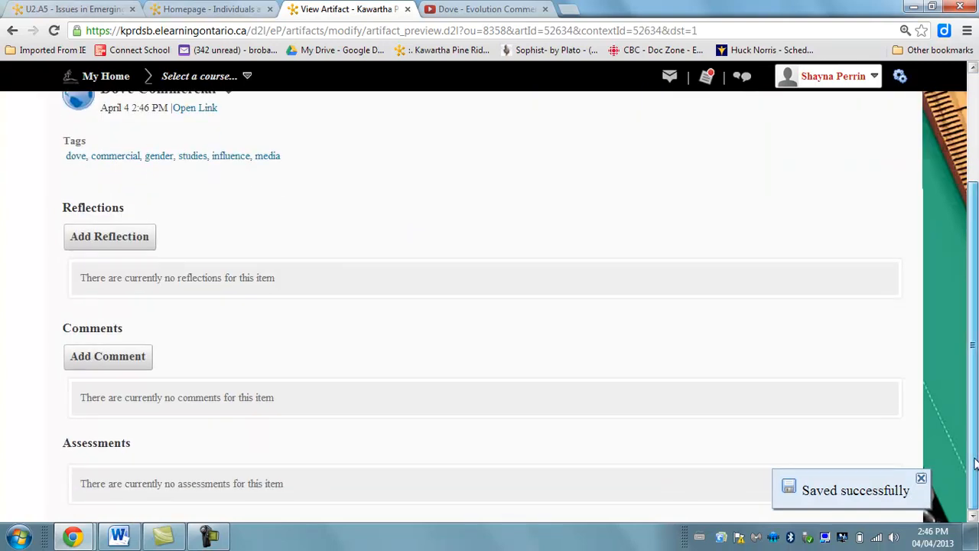
scroll(977, 479, "up", 2)
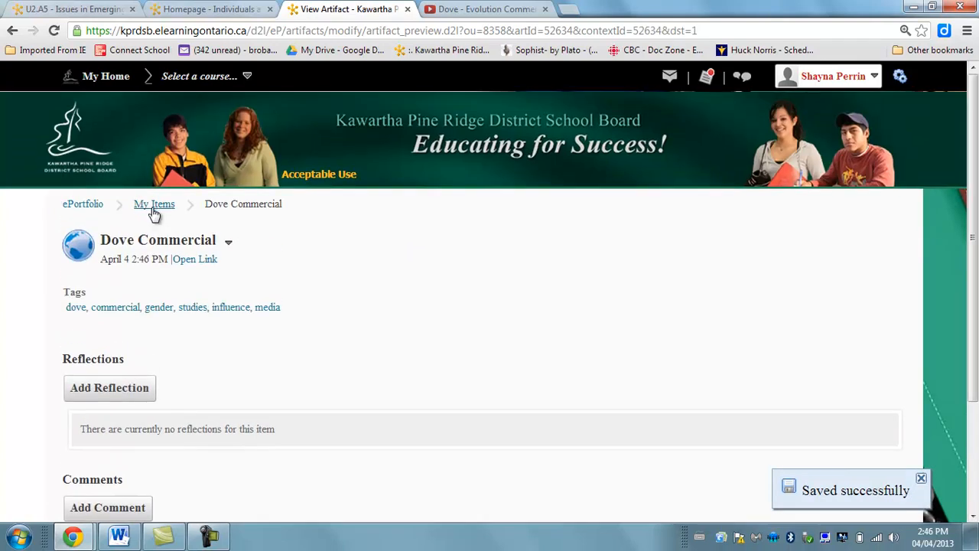
Review the ePortfolio dashboard, the My Items list, the Explore page and the Sharing Groups page.
left_click(90, 208)
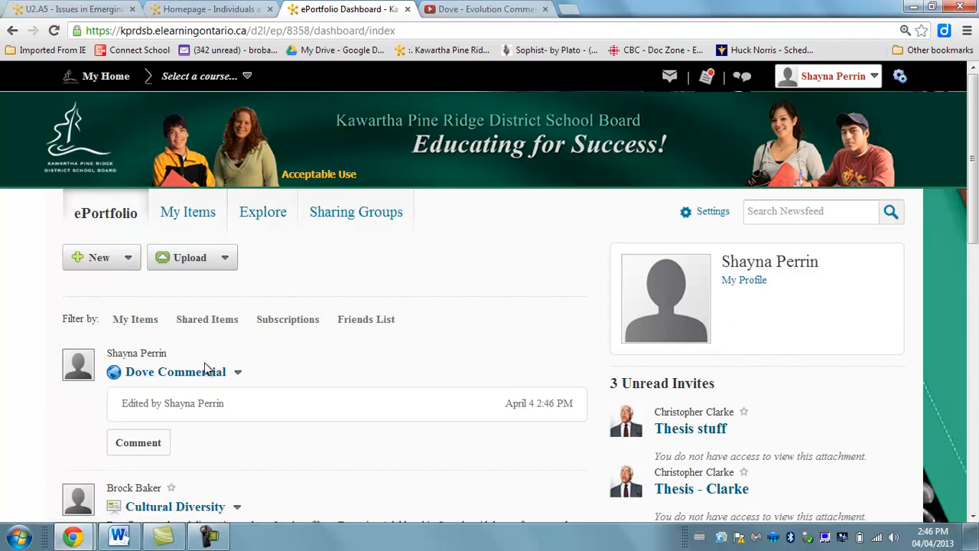
left_click(178, 222)
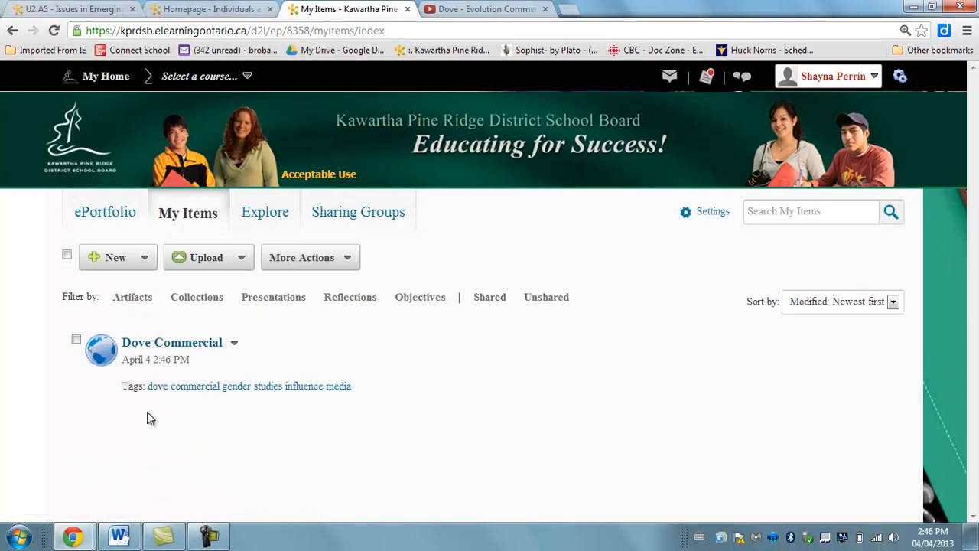
left_click(276, 221)
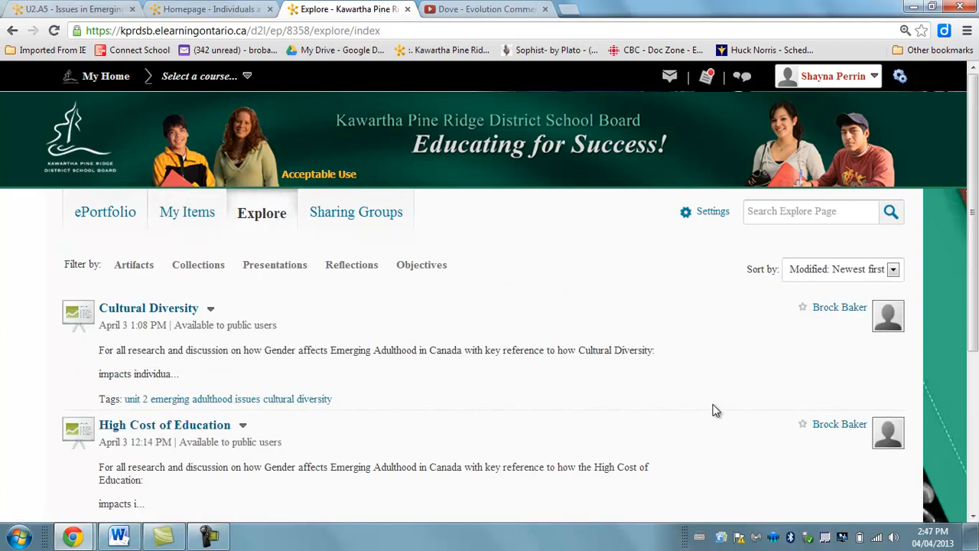
left_click_drag(976, 214, 972, 101)
left_click(366, 221)
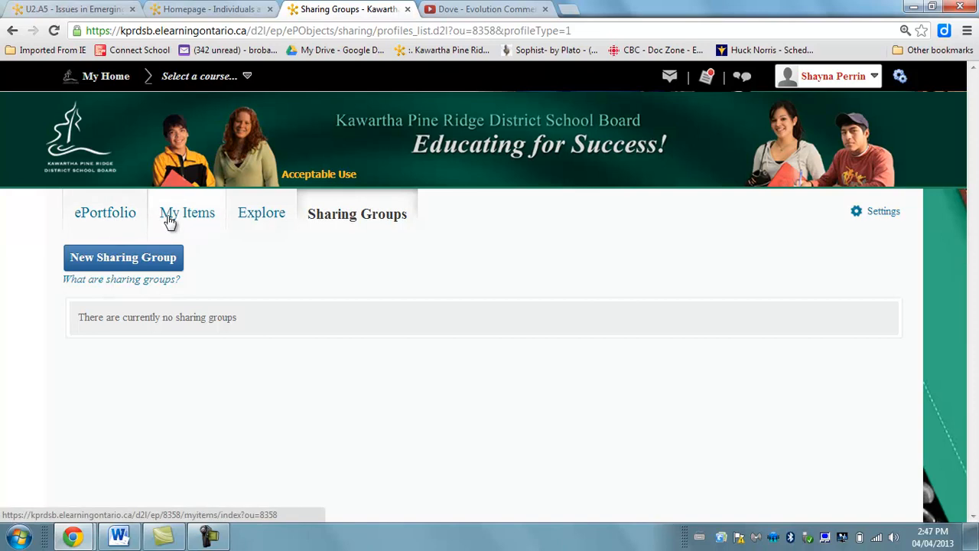
From the ePortfolio dashboard, start uploading a file from the computer as an artifact and browse to the inner My Documents folder.
left_click(127, 218)
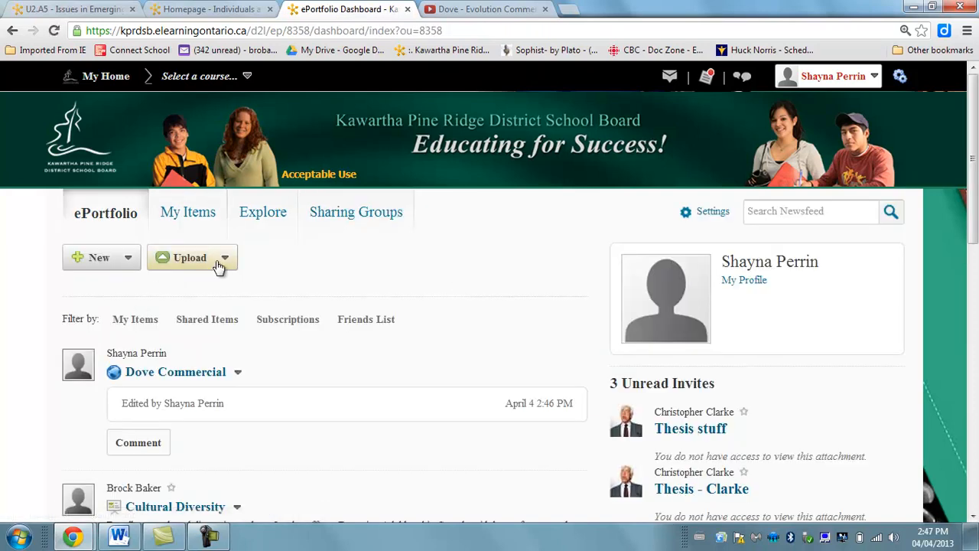
left_click(218, 267)
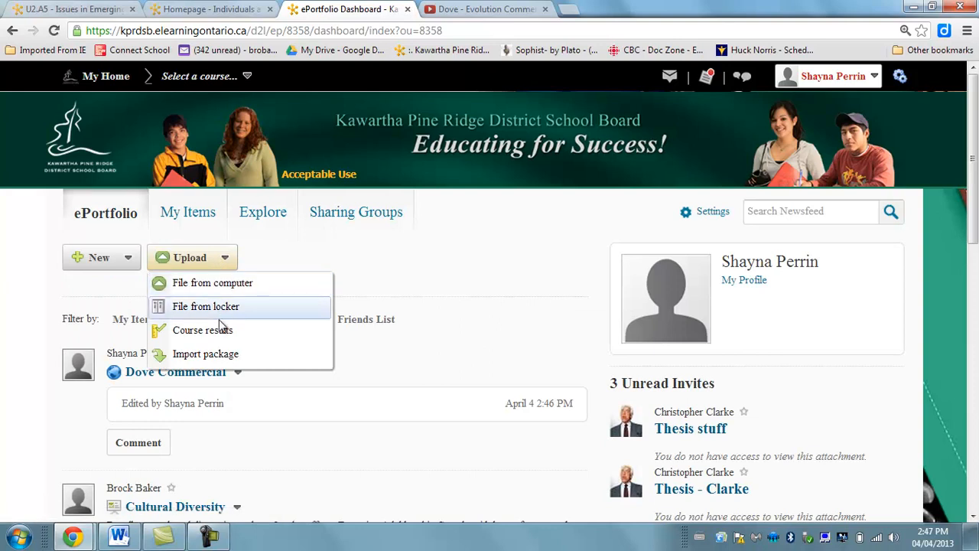
left_click(231, 284)
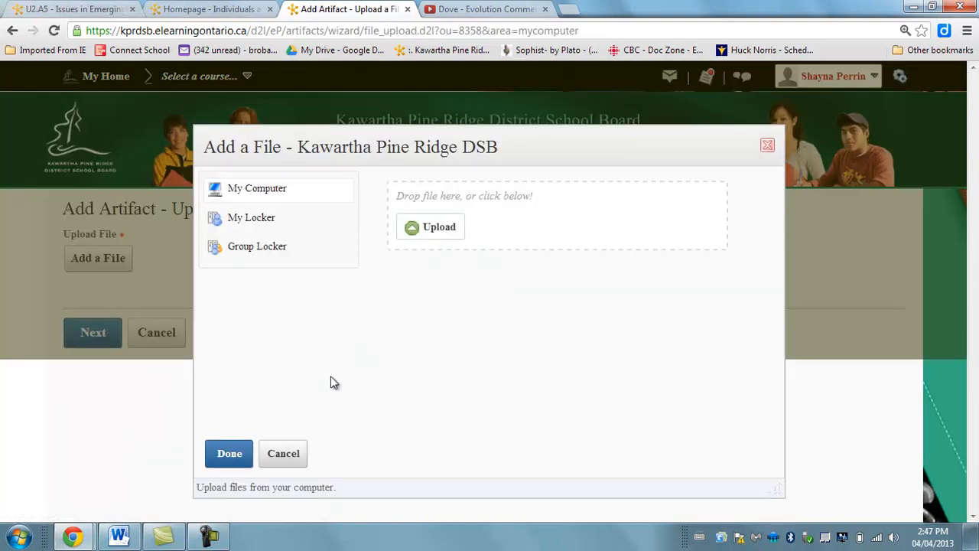
left_click(278, 194)
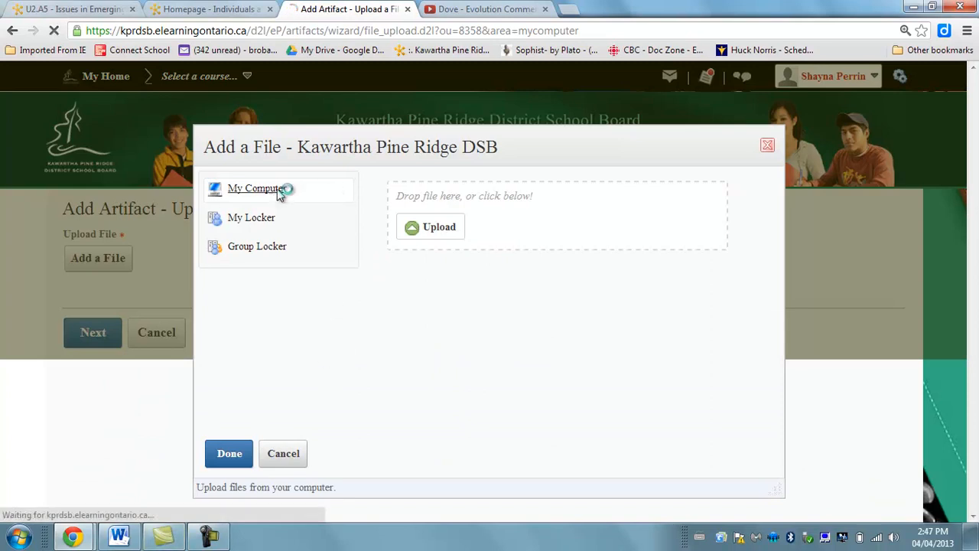
left_click(436, 228)
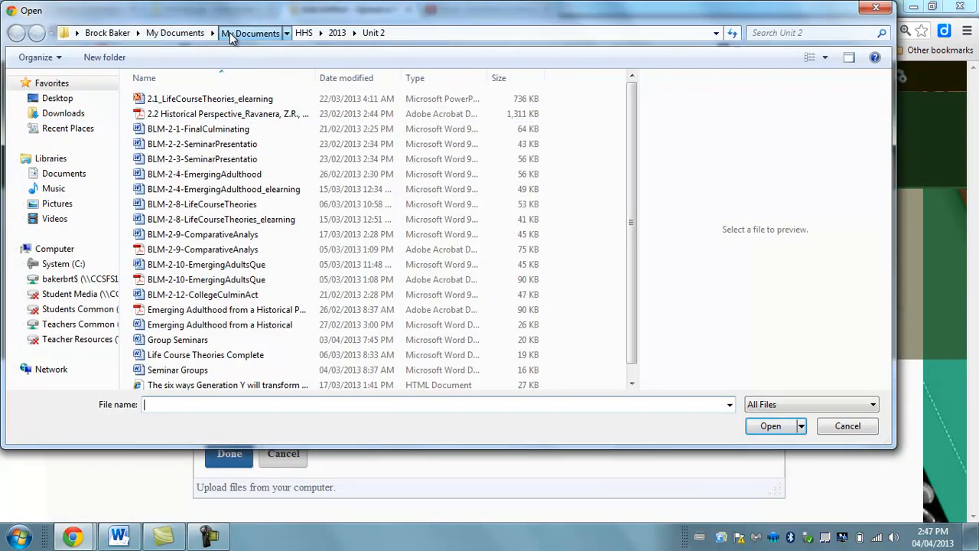
left_click(229, 32)
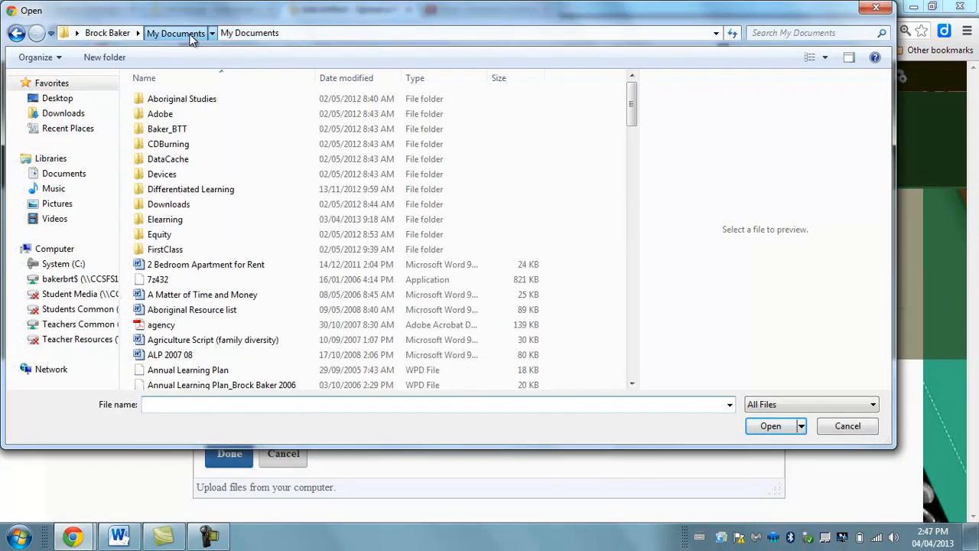
left_click(187, 33)
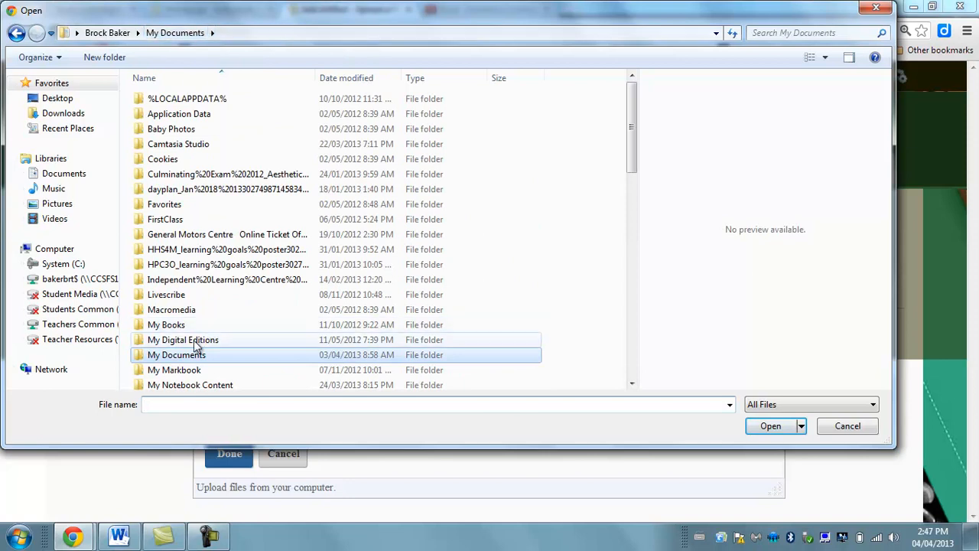
double_click(187, 354)
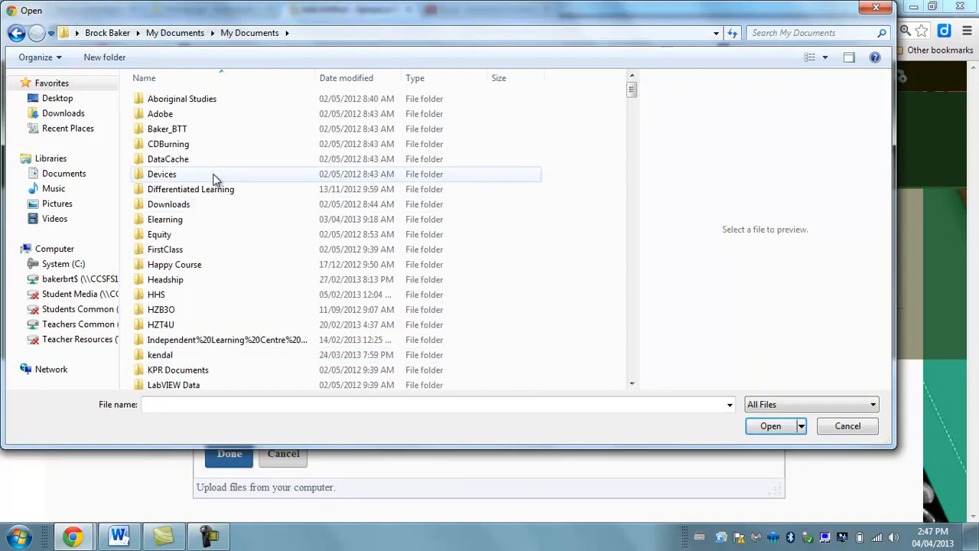
Look through My Documents and its Media Studies folder for a suitable file, and return to My Documents.
left_click(633, 288)
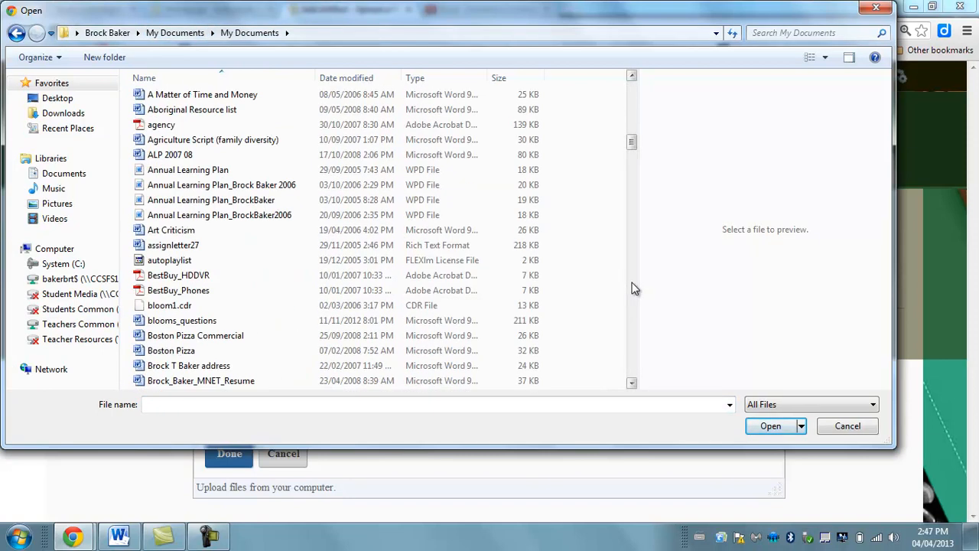
left_click_drag(631, 141, 631, 109)
double_click(220, 158)
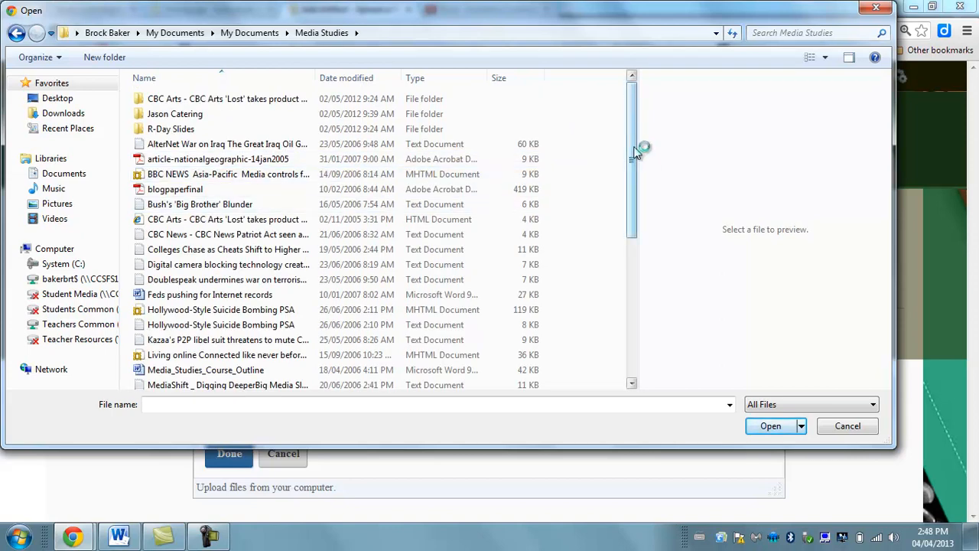
left_click_drag(635, 147, 634, 184)
left_click_drag(638, 219, 622, 142)
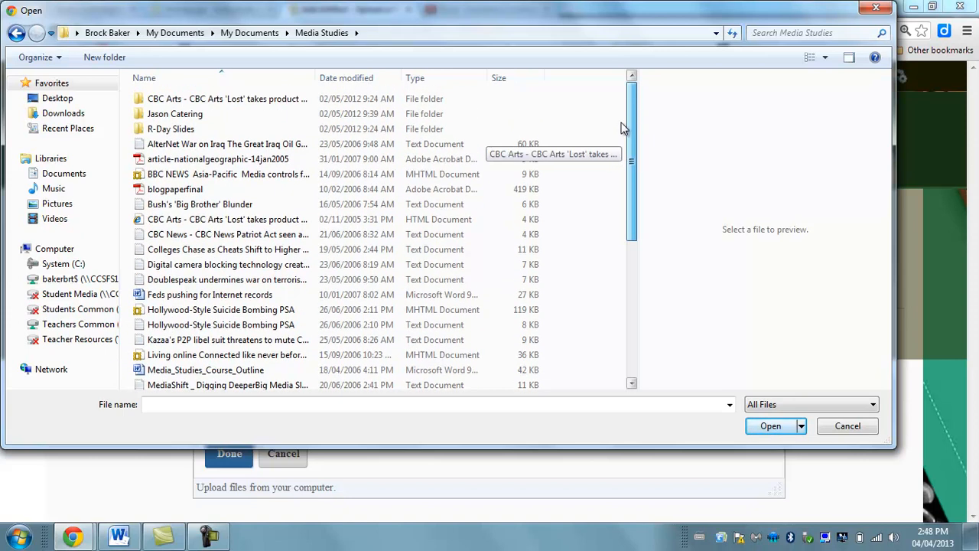
left_click(16, 32)
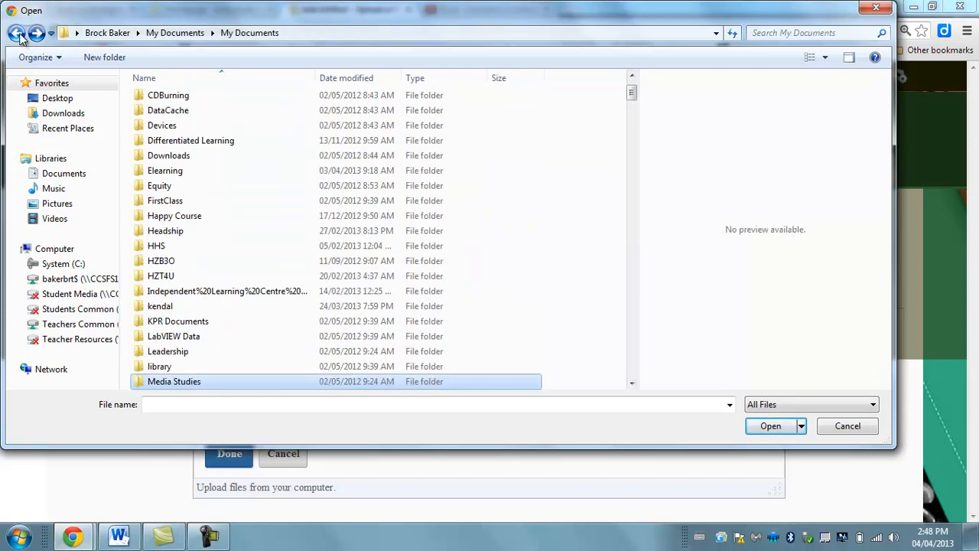
Upload the Group Cards Word document from the HHS > 2013 folder and confirm it as the artifact's file.
double_click(163, 246)
double_click(151, 103)
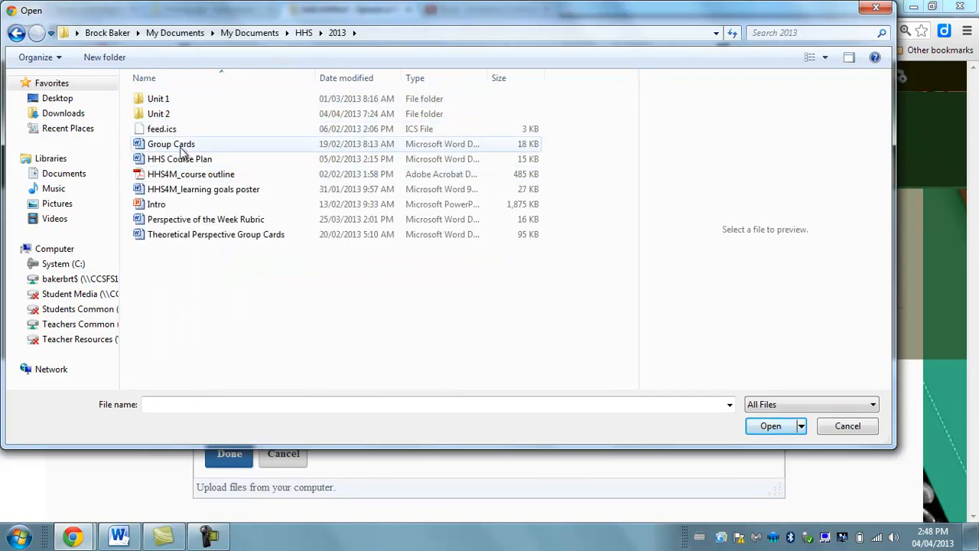
left_click(184, 146)
left_click(768, 426)
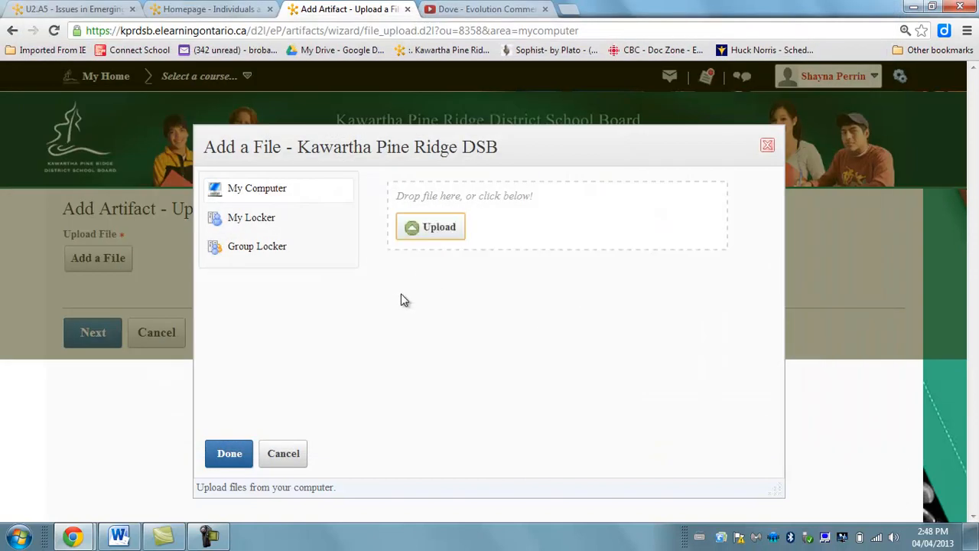
left_click(234, 457)
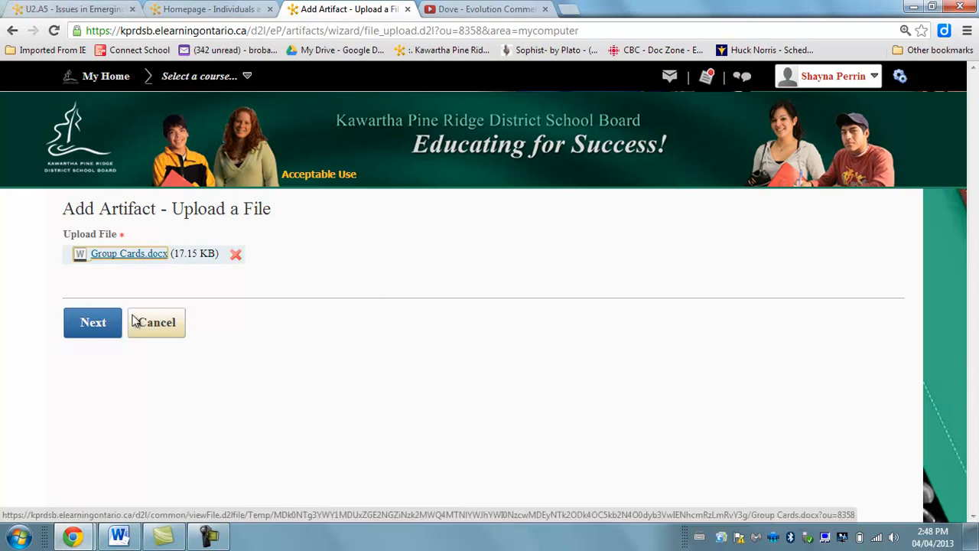
Save the uploaded file as an artifact under the name Group Cards, without description or tags, and close its edit page.
left_click(93, 326)
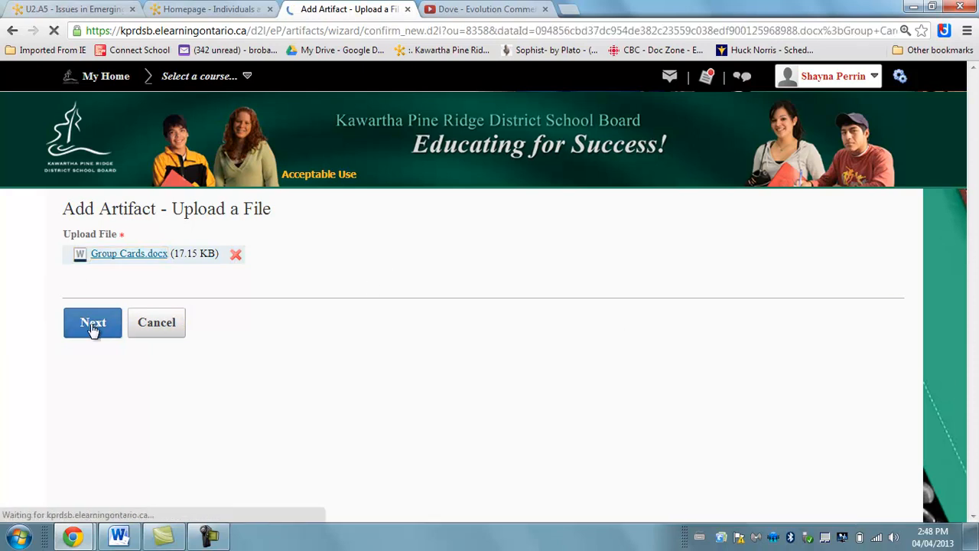
left_click_drag(973, 256, 973, 333)
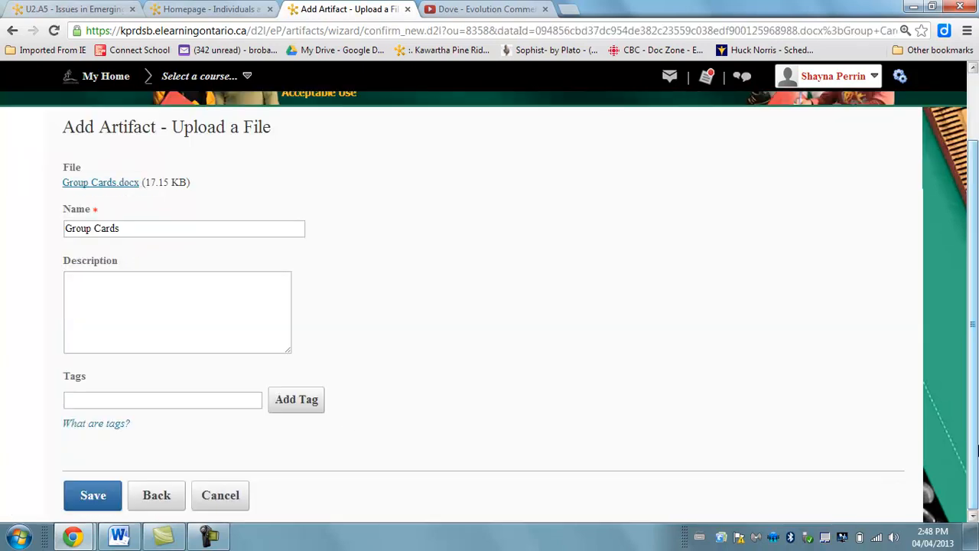
left_click(111, 491)
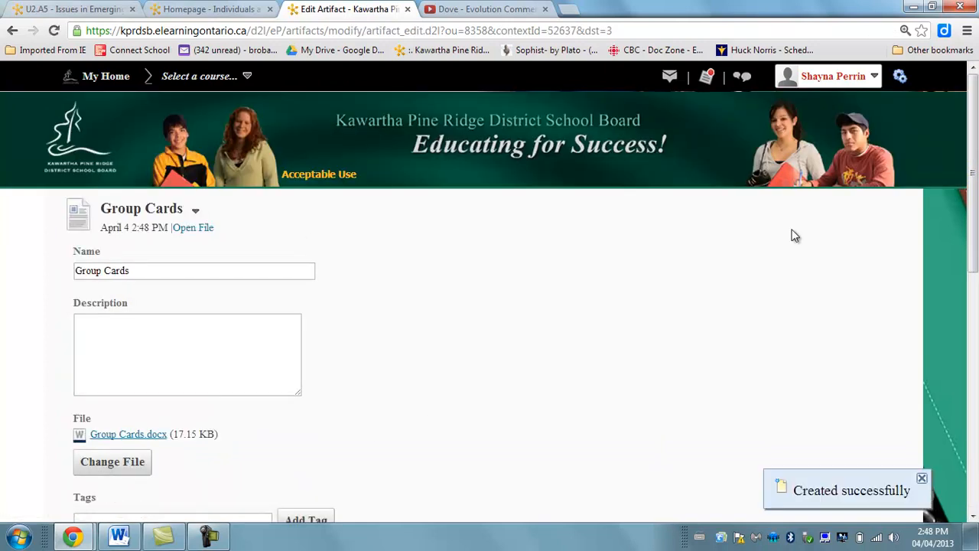
left_click_drag(973, 143, 973, 386)
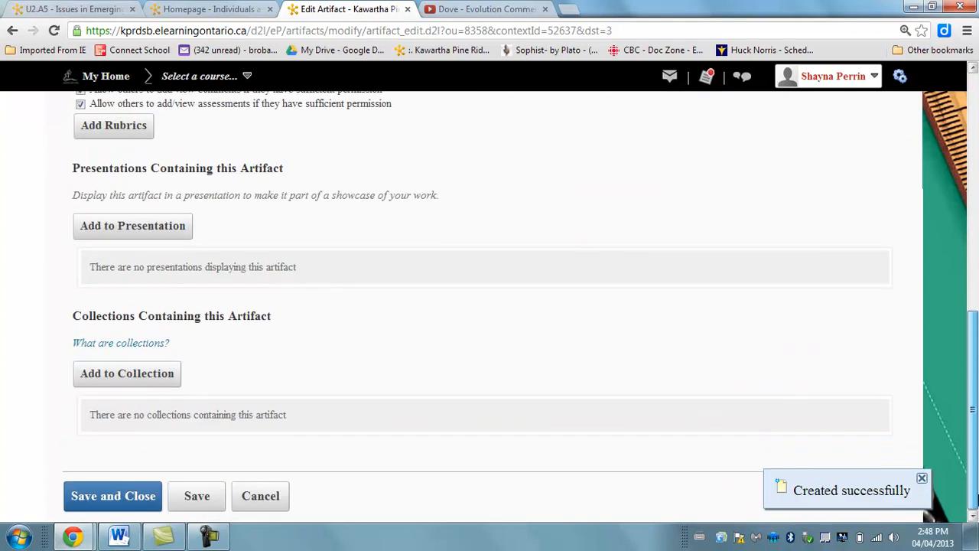
left_click(141, 497)
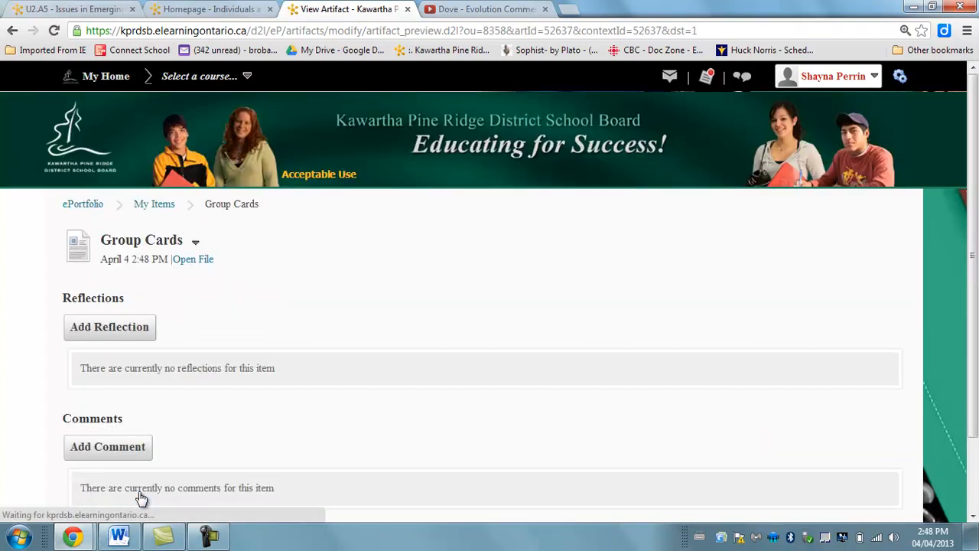
Start a new collection from My Items and name it Gender Seminar.
left_click(153, 204)
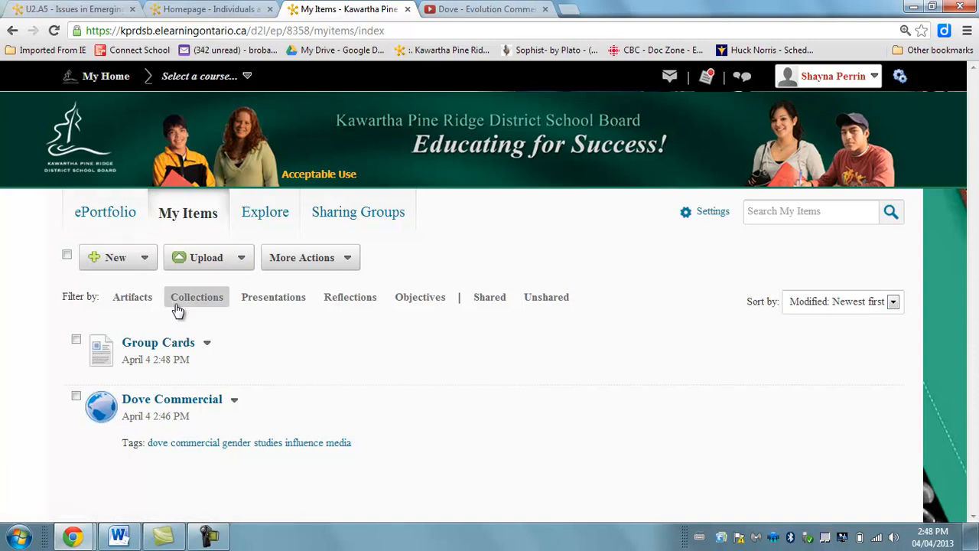
left_click(150, 264)
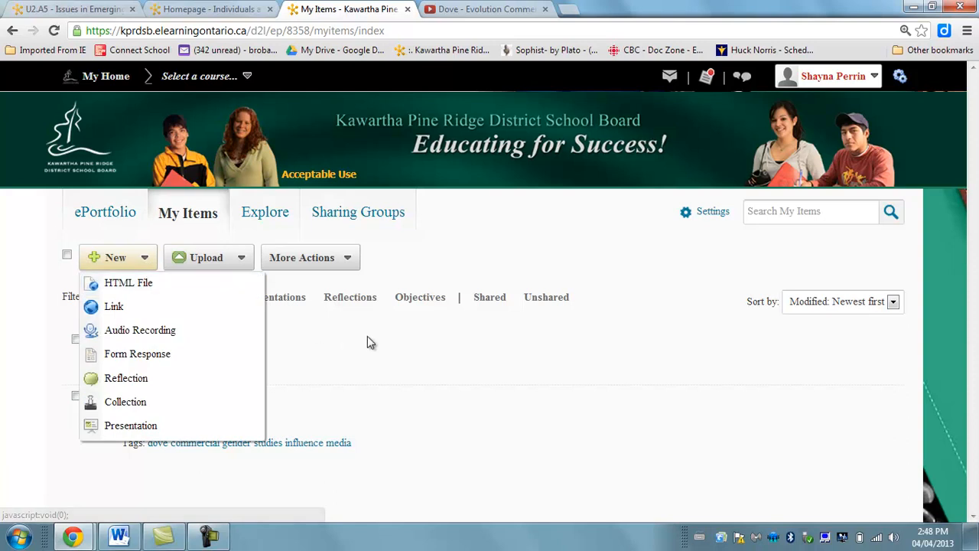
left_click(128, 405)
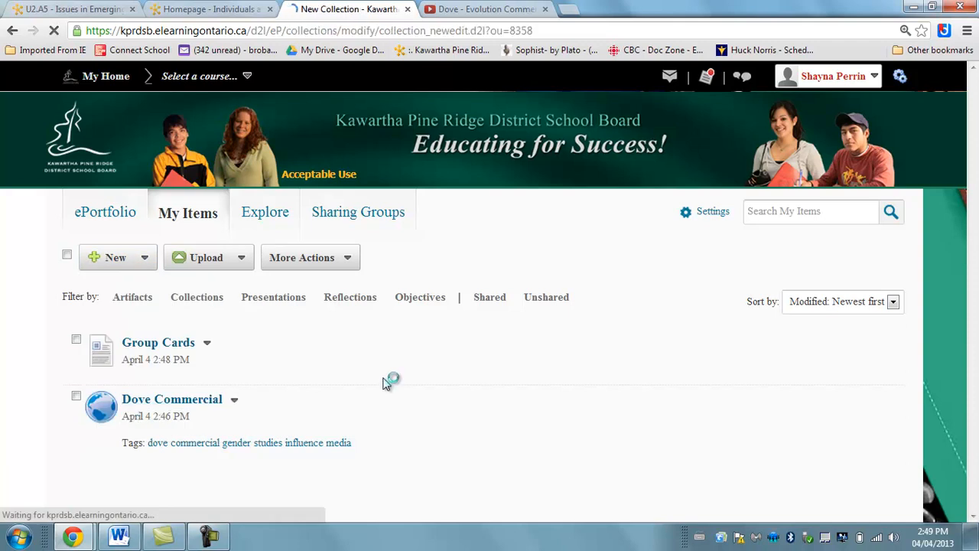
left_click(82, 254)
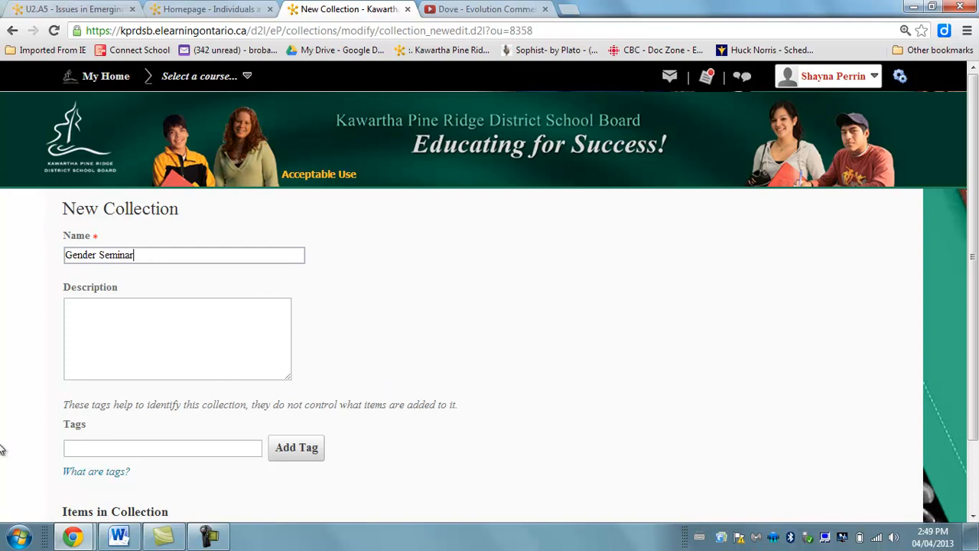
Enter gender seminar as the collection's tags, and save and close the collection.
left_click(107, 446)
type("gender ")
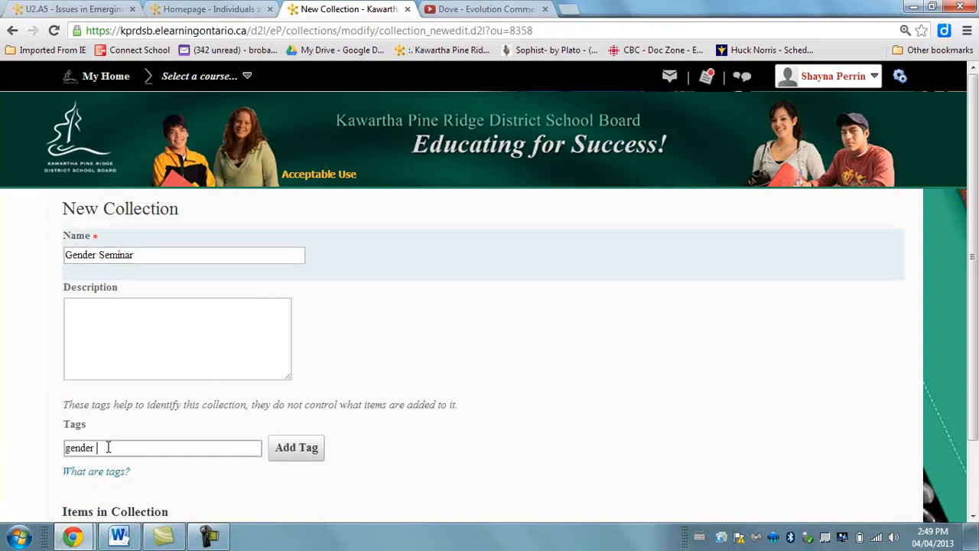
type("seminar")
scroll(468, 413, "down", 2)
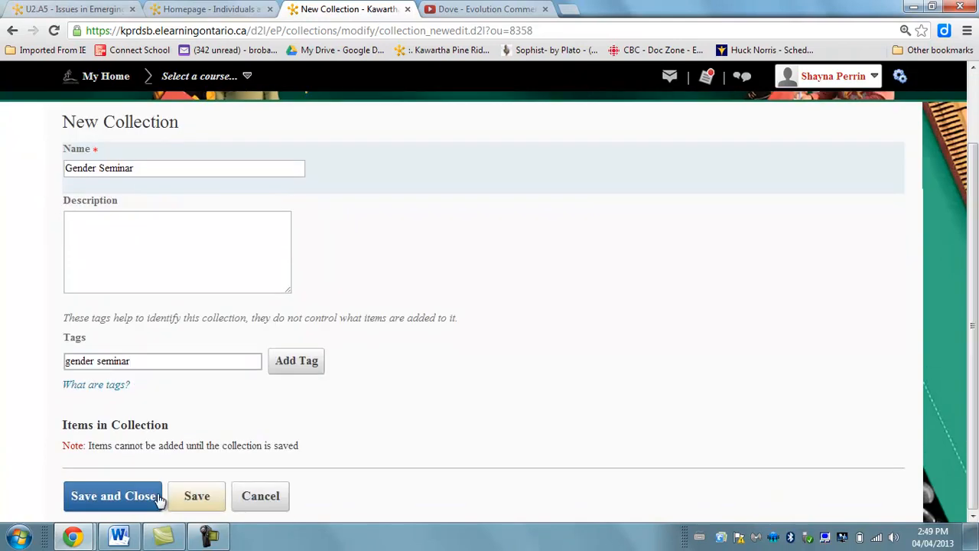
left_click(134, 500)
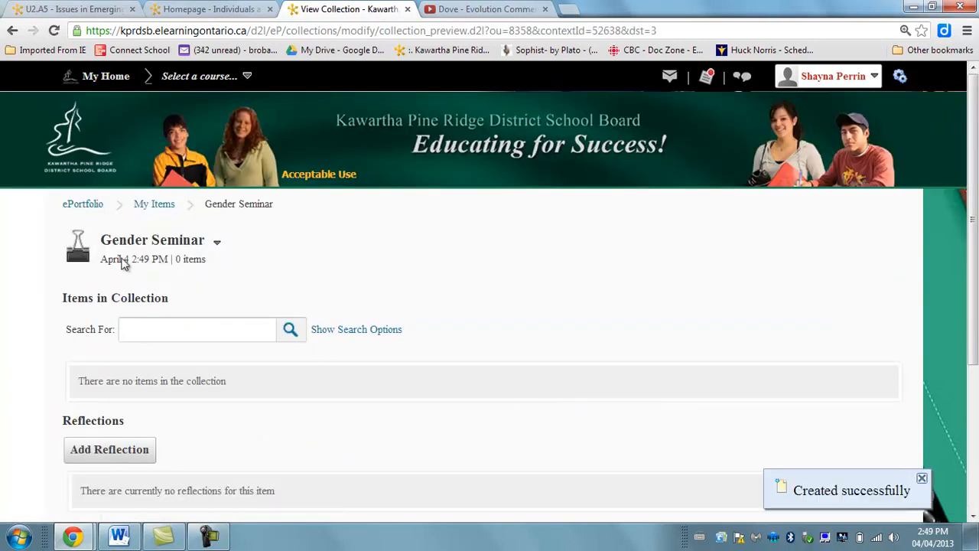
Look over the Gender Seminar collection's items, reflections and comments sections, and return to My Items.
left_click_drag(976, 160, 975, 335)
scroll(957, 229, "up", 3)
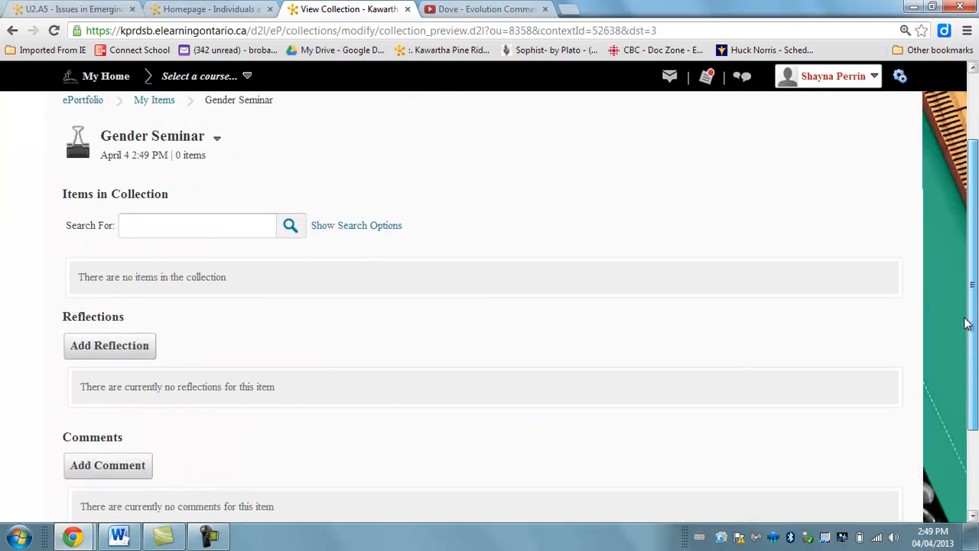
left_click(142, 208)
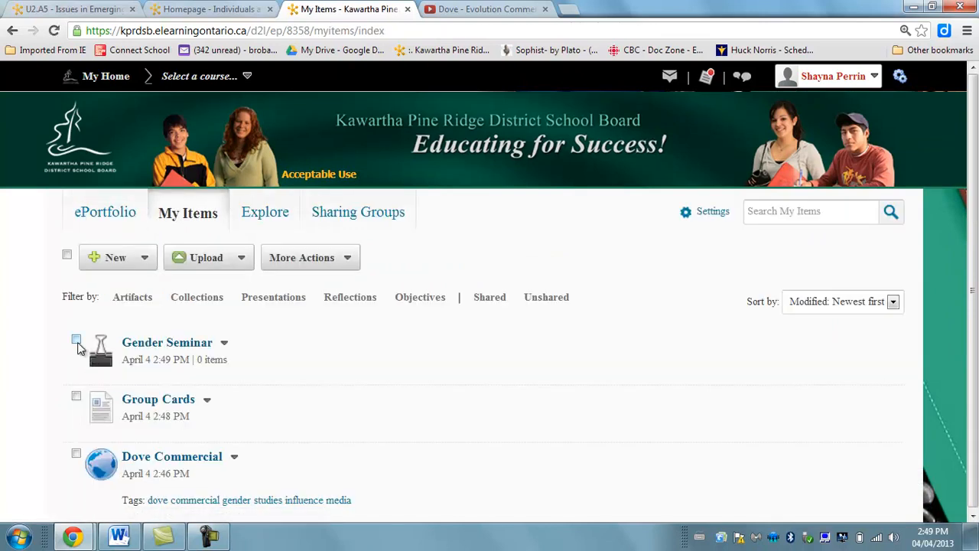
Select the Group Cards and Dove Commercial artifacts and add Group Cards to the Gender Seminar collection.
left_click(76, 395)
left_click(75, 453)
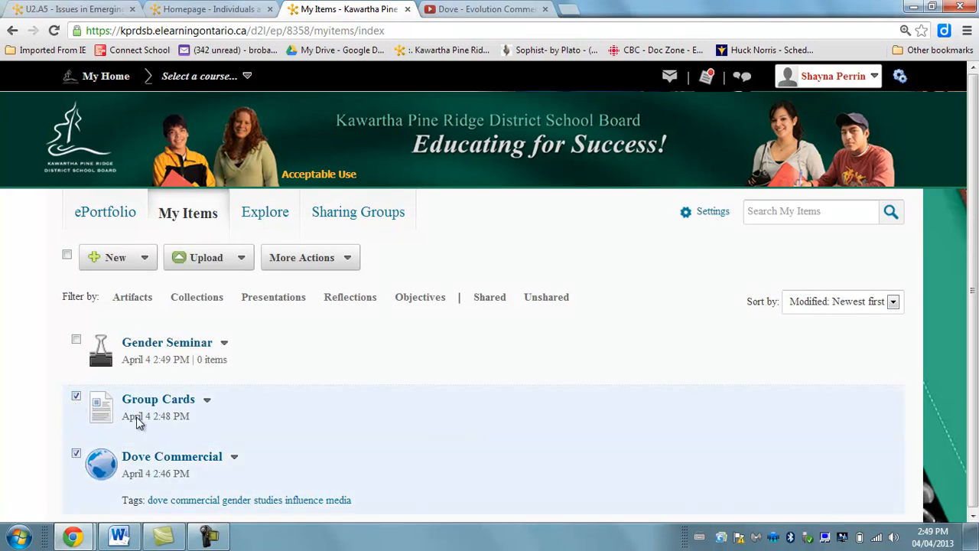
left_click_drag(975, 275, 974, 298)
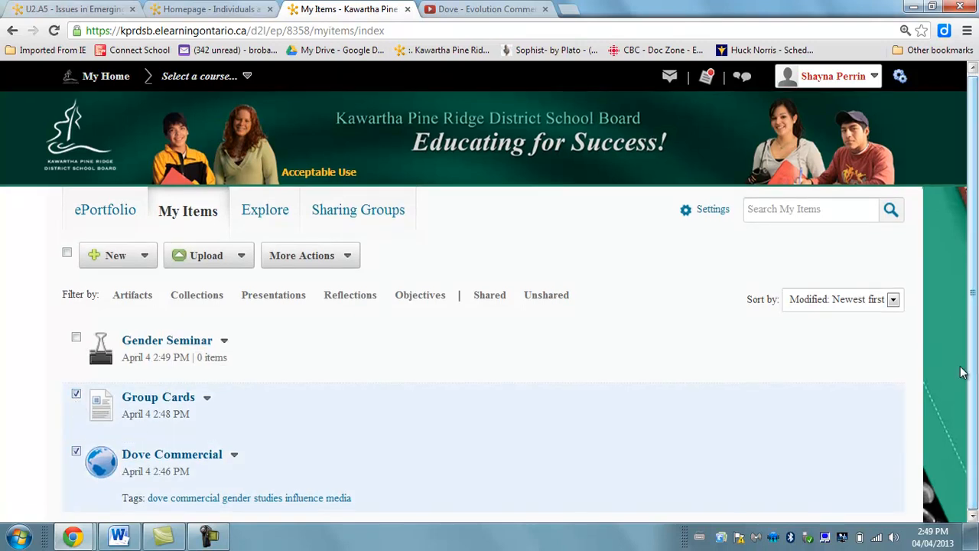
left_click(207, 399)
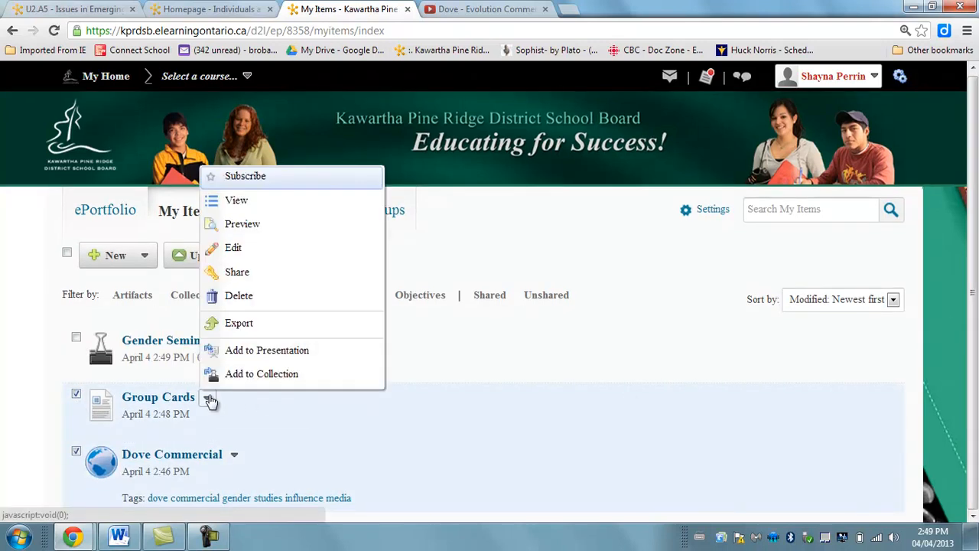
left_click(276, 374)
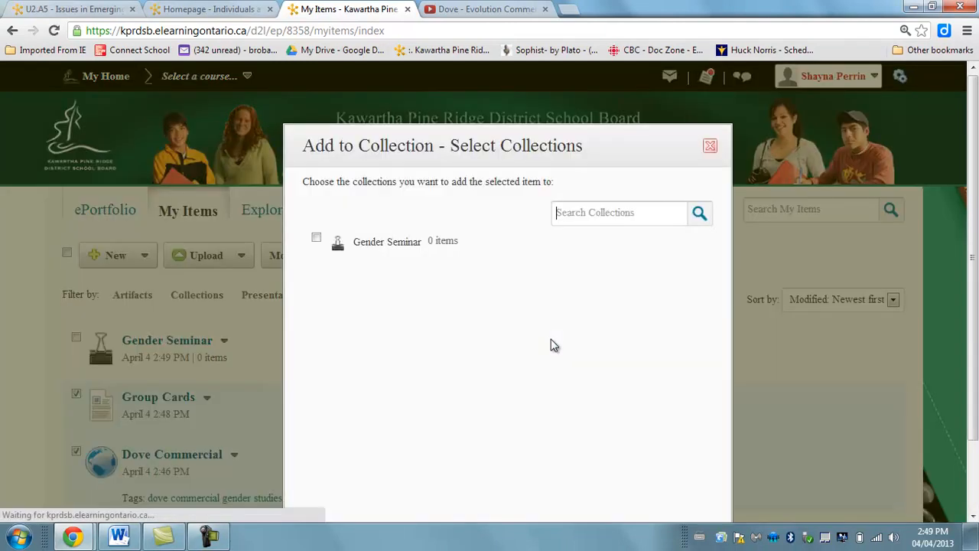
left_click(316, 242)
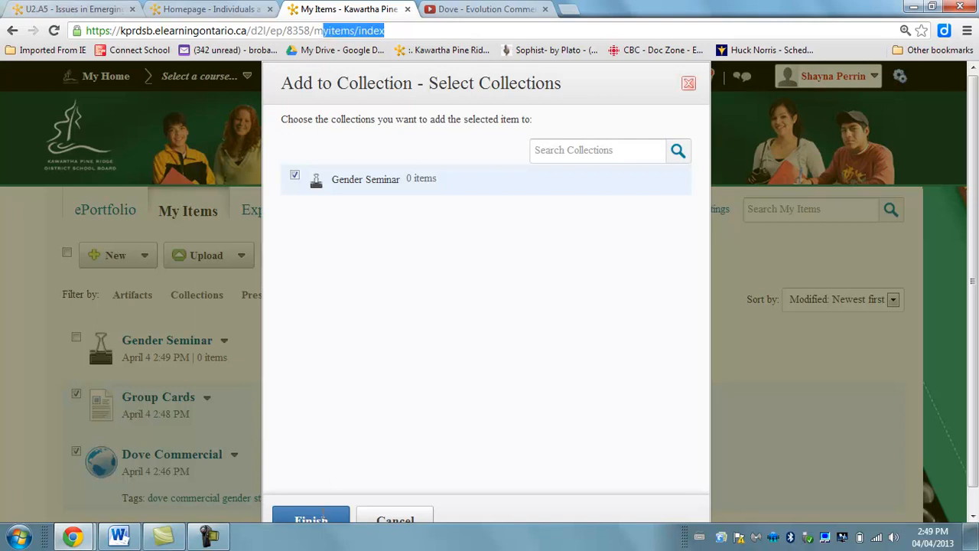
left_click(324, 520)
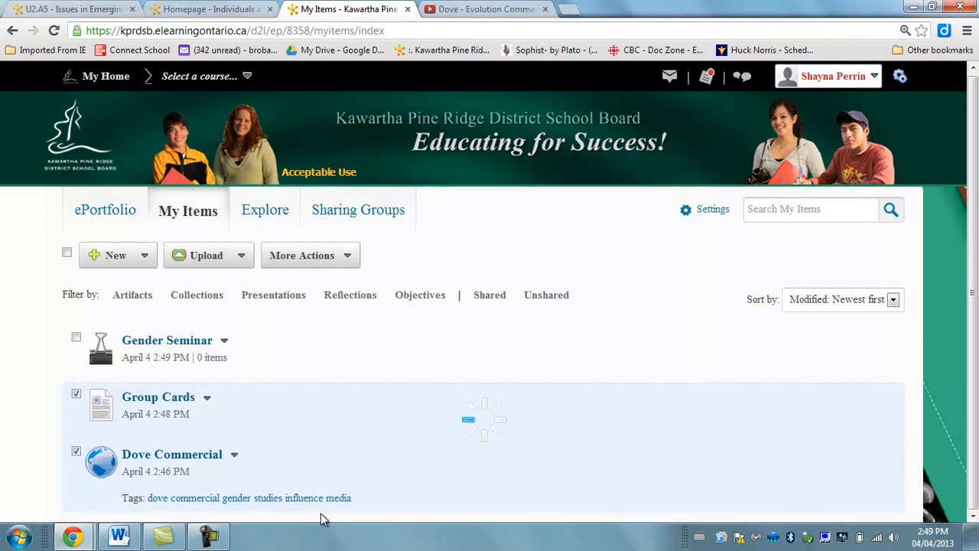
Open the Gender Seminar collection to check which items it contains, and return to My Items.
left_click(184, 346)
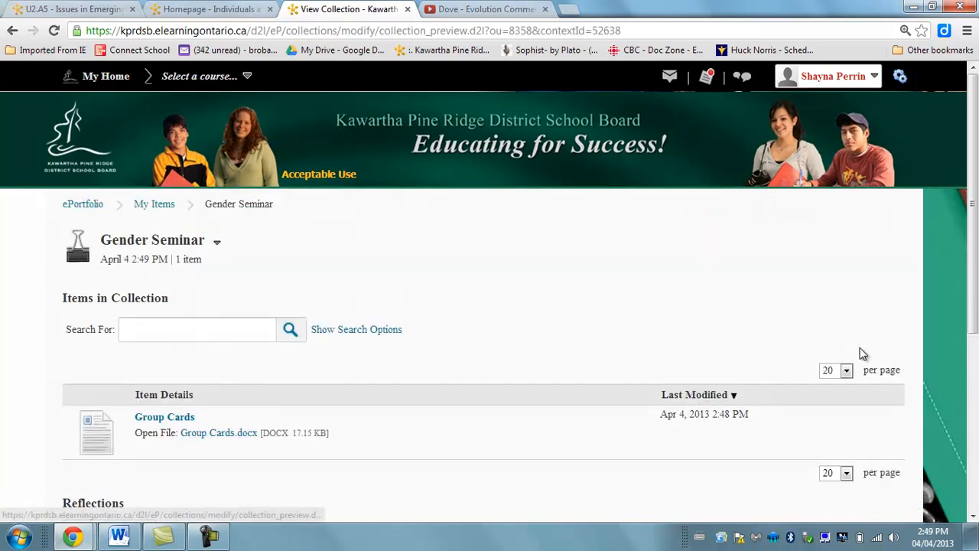
scroll(973, 230, "down", 3)
scroll(965, 197, "up", 2)
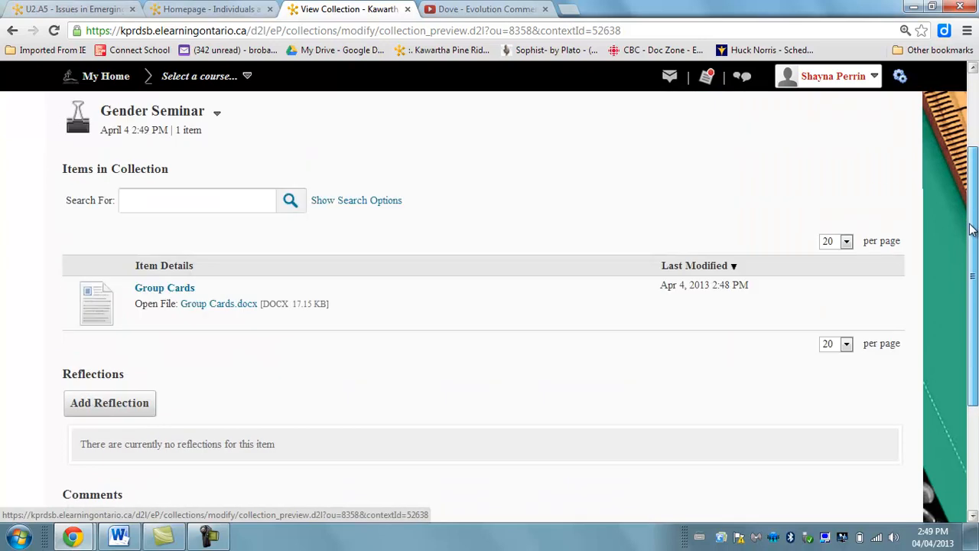
scroll(964, 198, "up", 1)
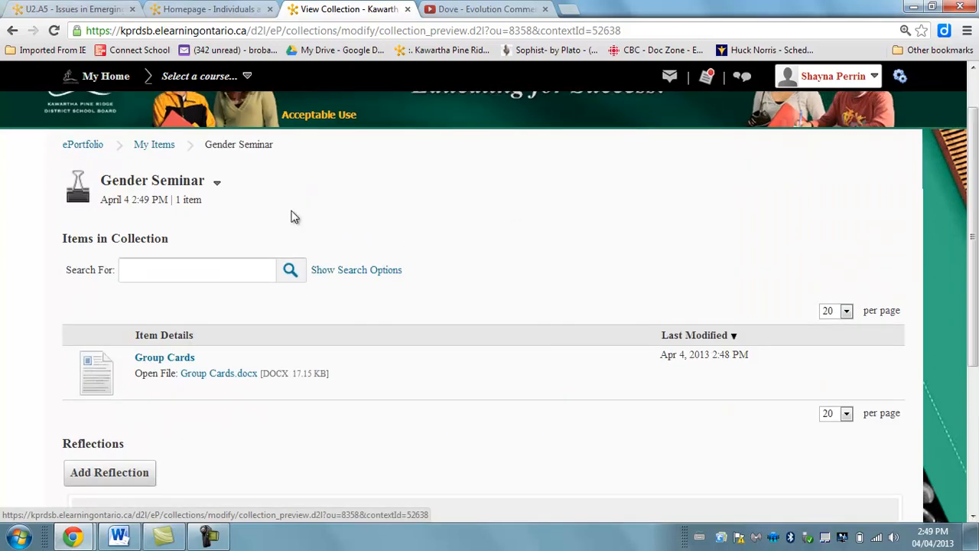
left_click(153, 147)
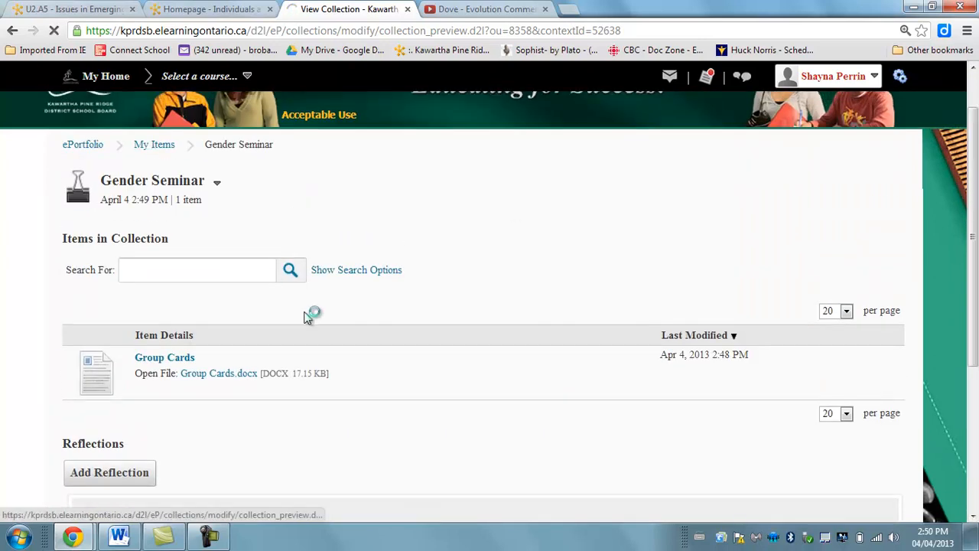
Add the Dove Commercial artifact to the Gender Seminar collection.
left_click(76, 453)
left_click(234, 457)
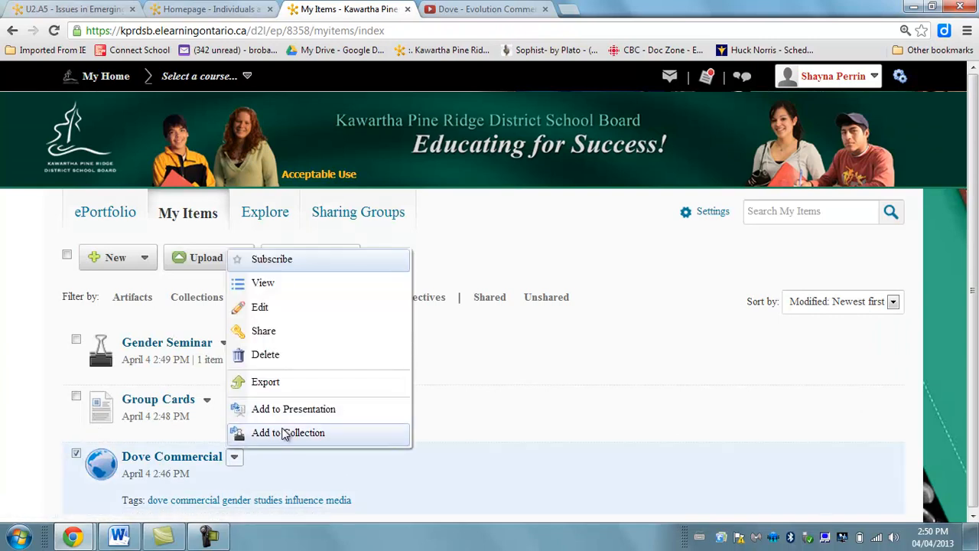
left_click(284, 432)
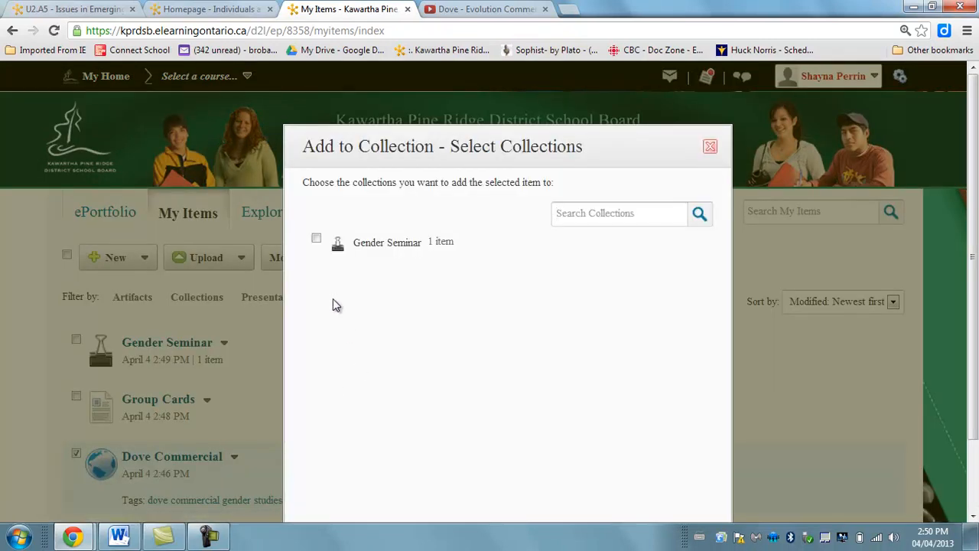
left_click(316, 239)
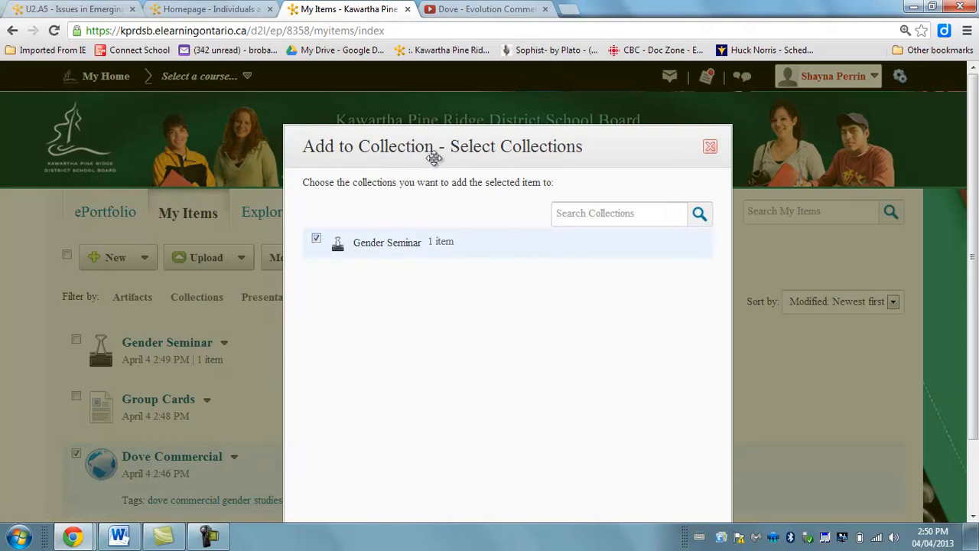
left_click_drag(434, 160, 395, 65)
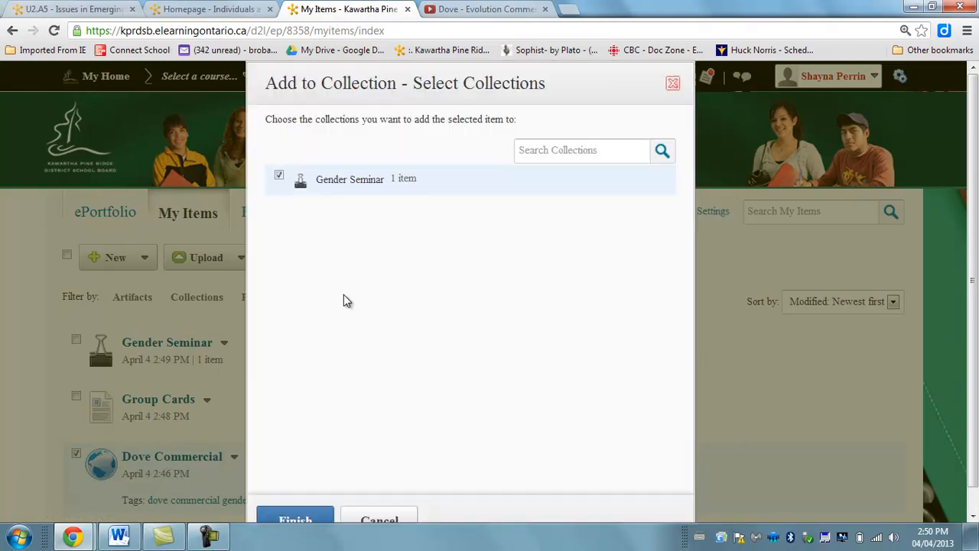
left_click(306, 521)
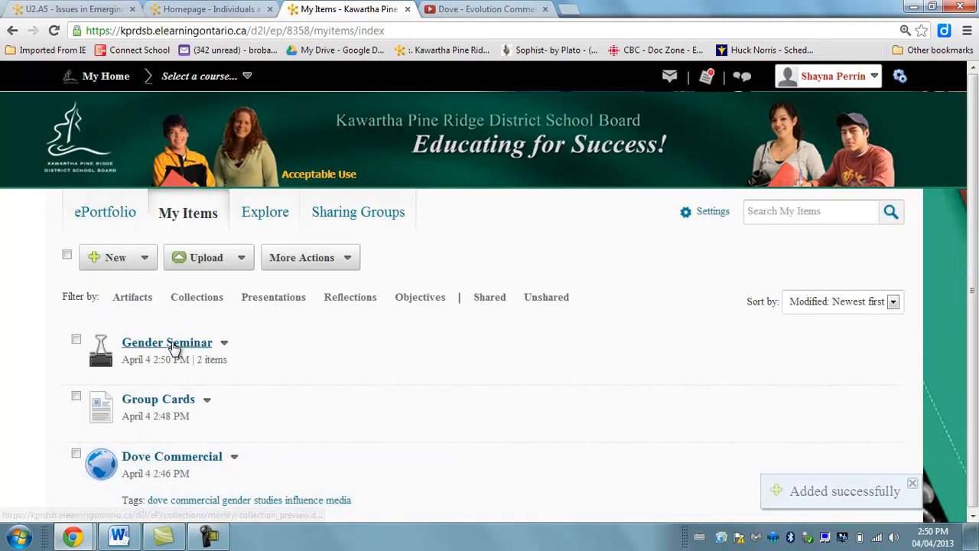
Open the Gender Seminar collection, go to its sharing settings and start adding users and groups.
left_click(174, 348)
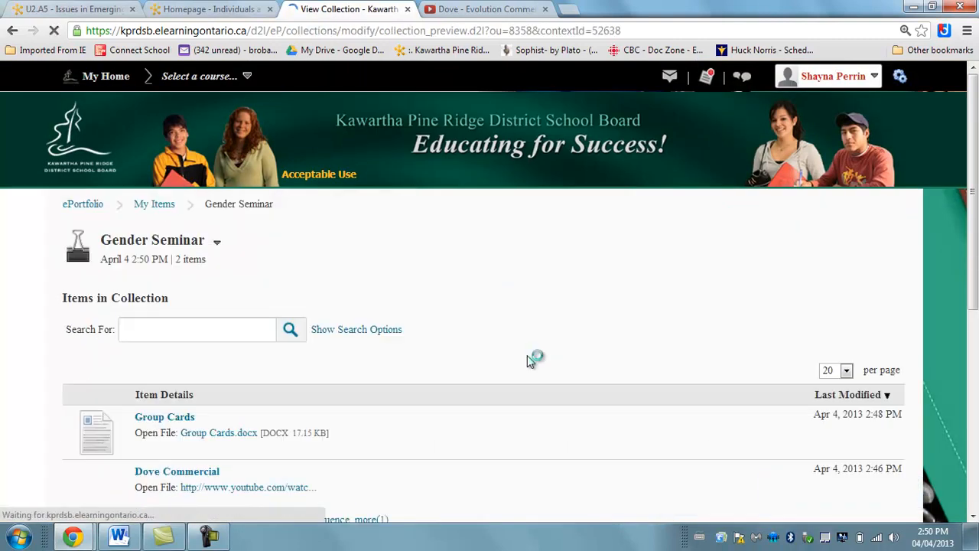
mouse_move(973, 179)
left_mouse_down()
mouse_move(976, 418)
mouse_move(976, 179)
left_mouse_up()
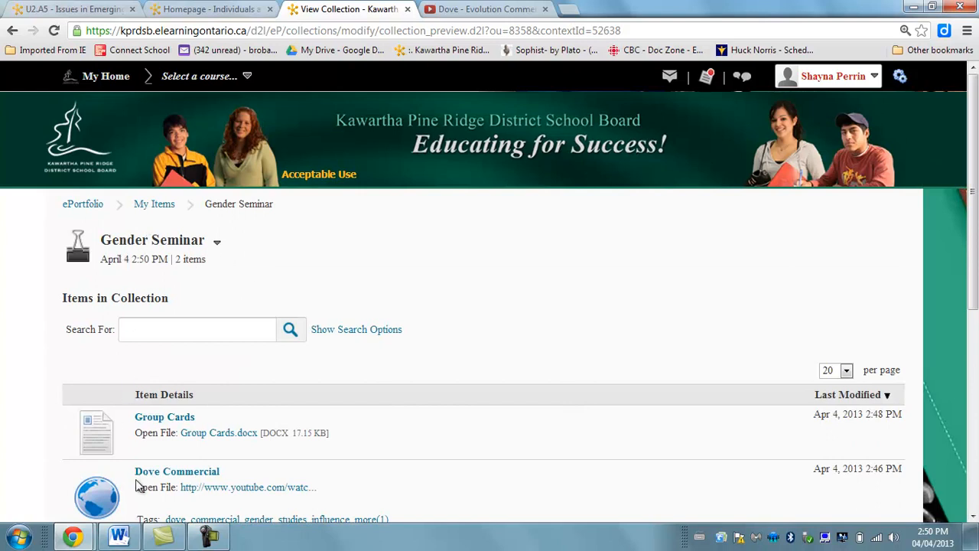
left_click(217, 243)
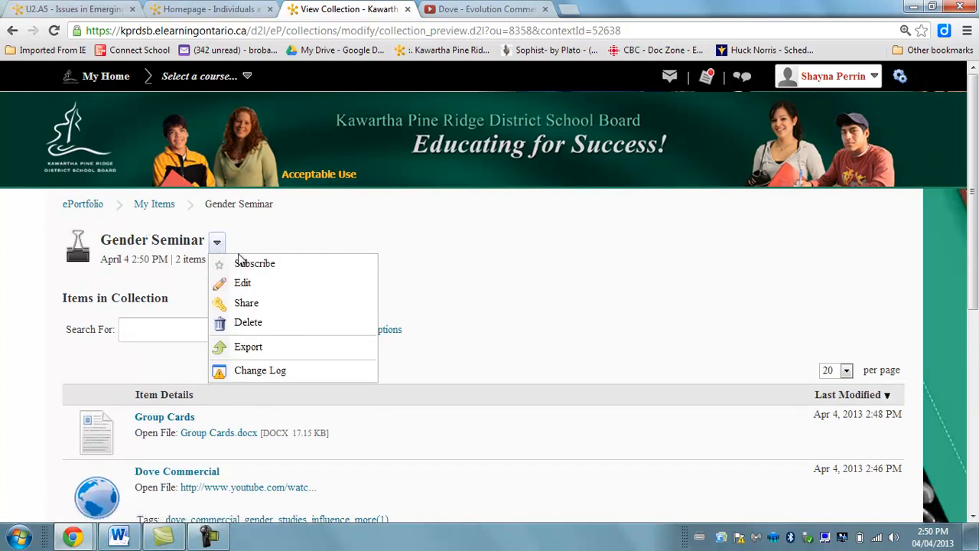
left_click(250, 306)
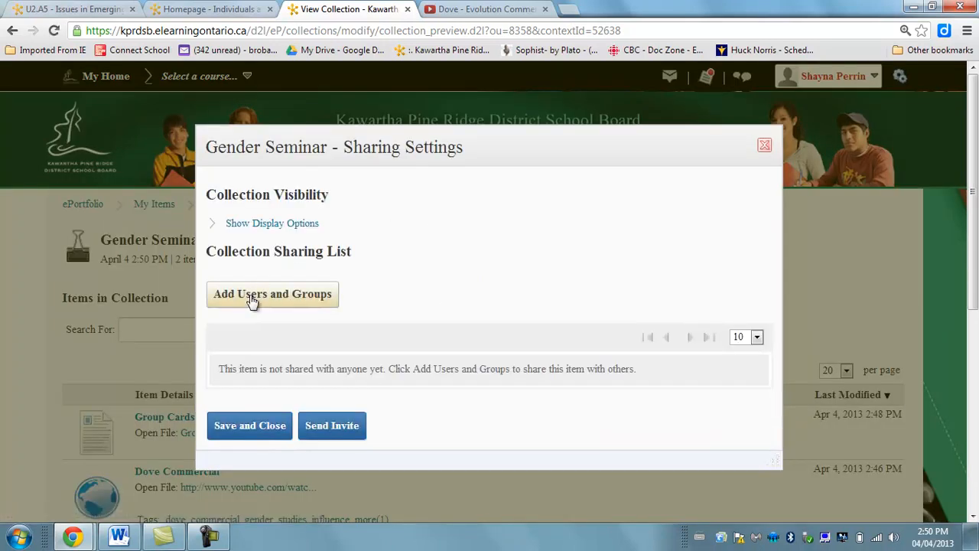
left_click(249, 295)
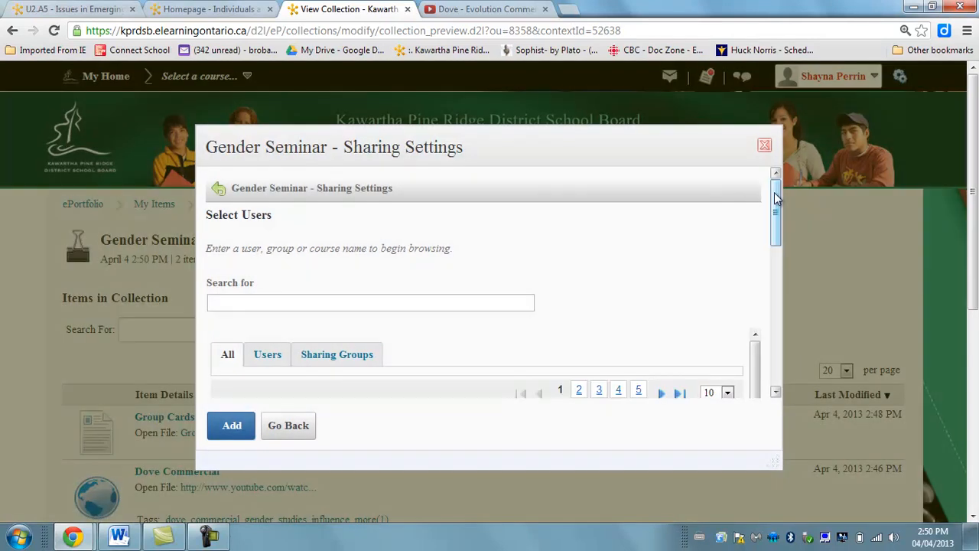
left_click_drag(776, 197, 775, 219)
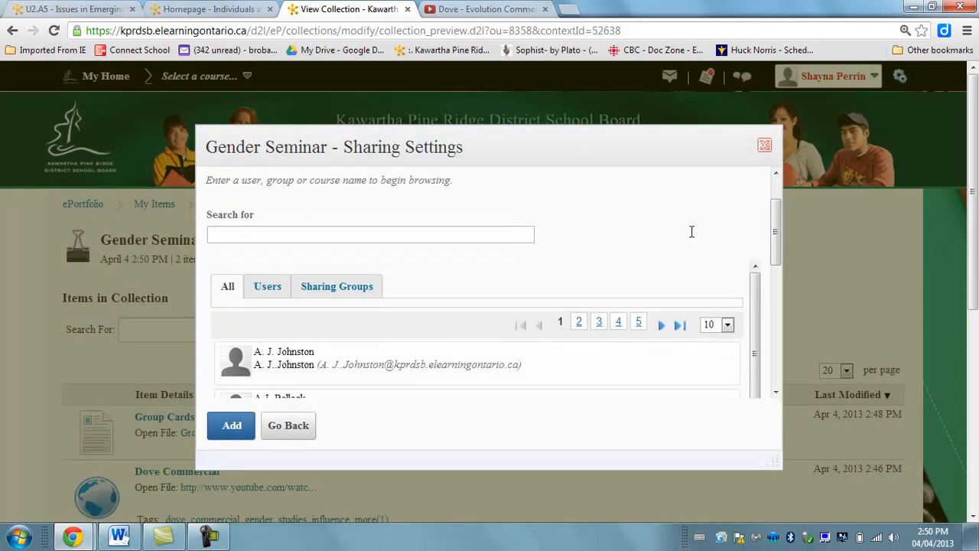
left_click(370, 239)
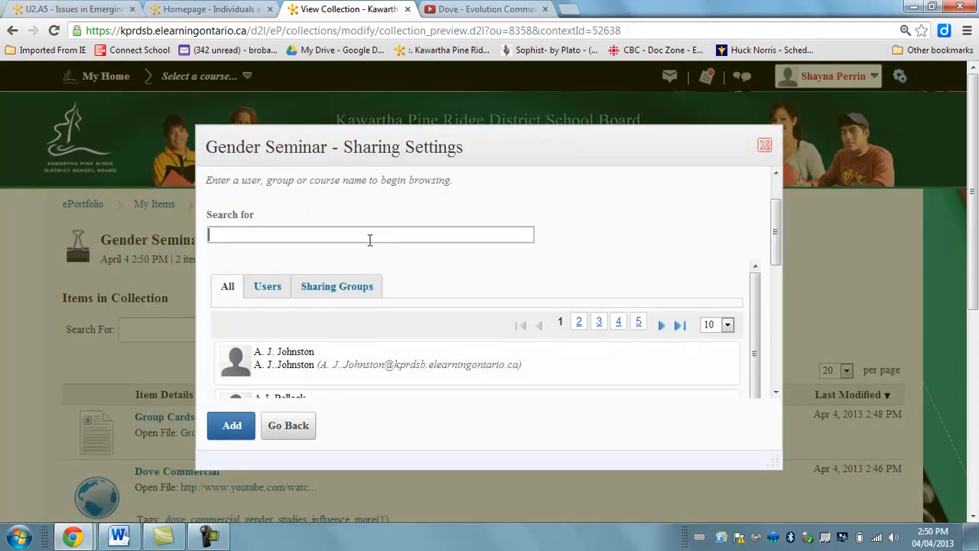
left_click(97, 9)
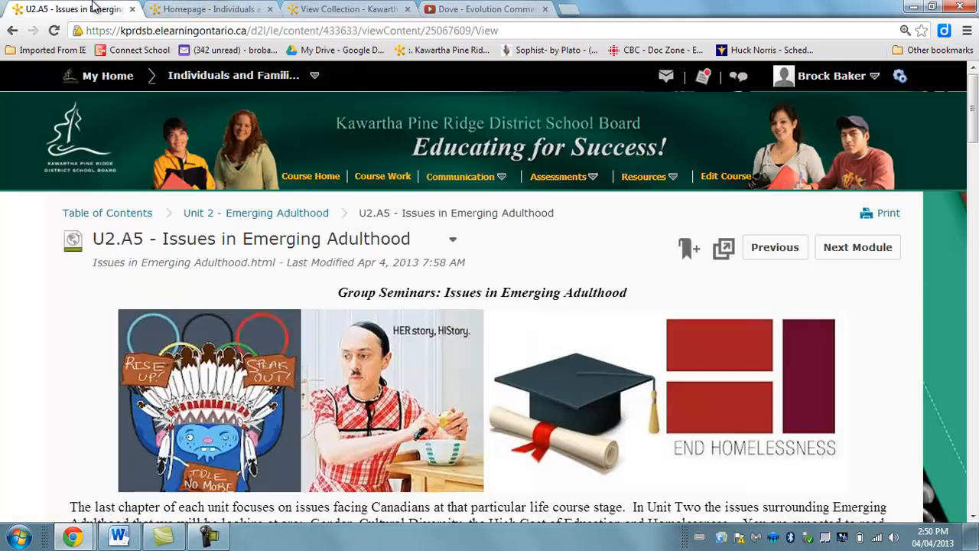
left_click(178, 7)
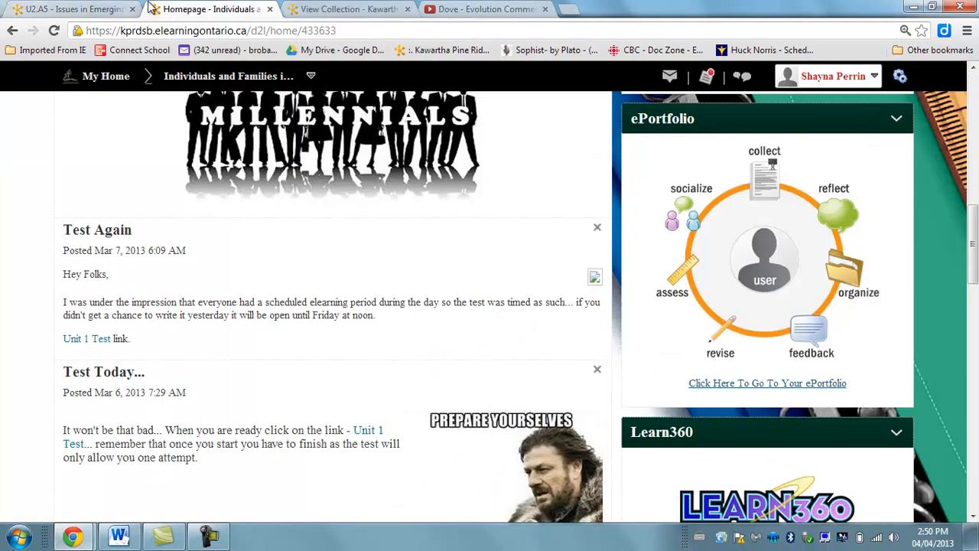
left_click(92, 8)
left_click(448, 7)
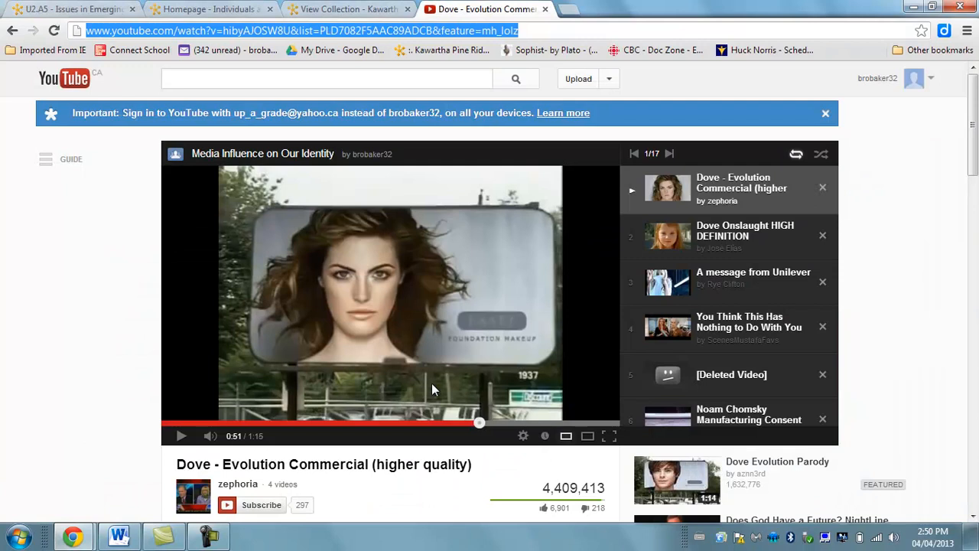
left_click(348, 8)
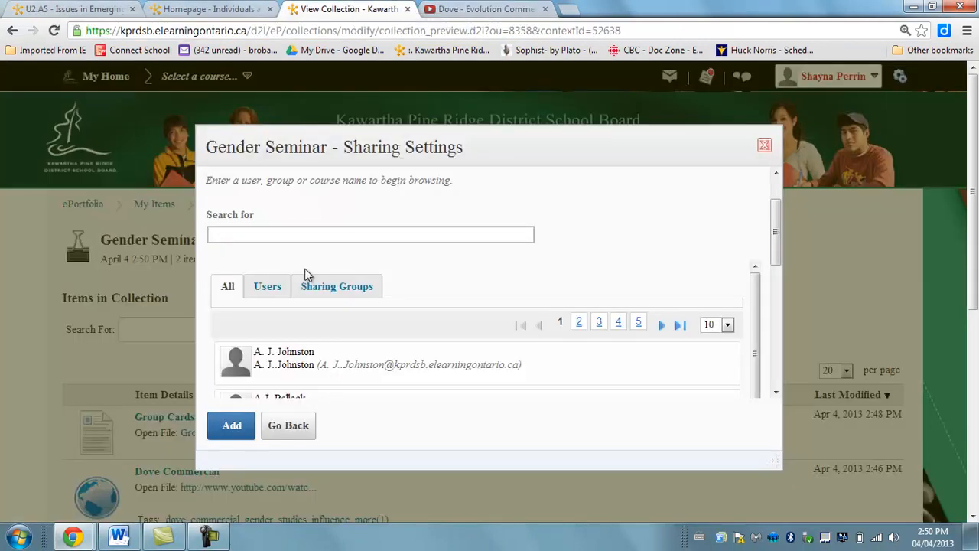
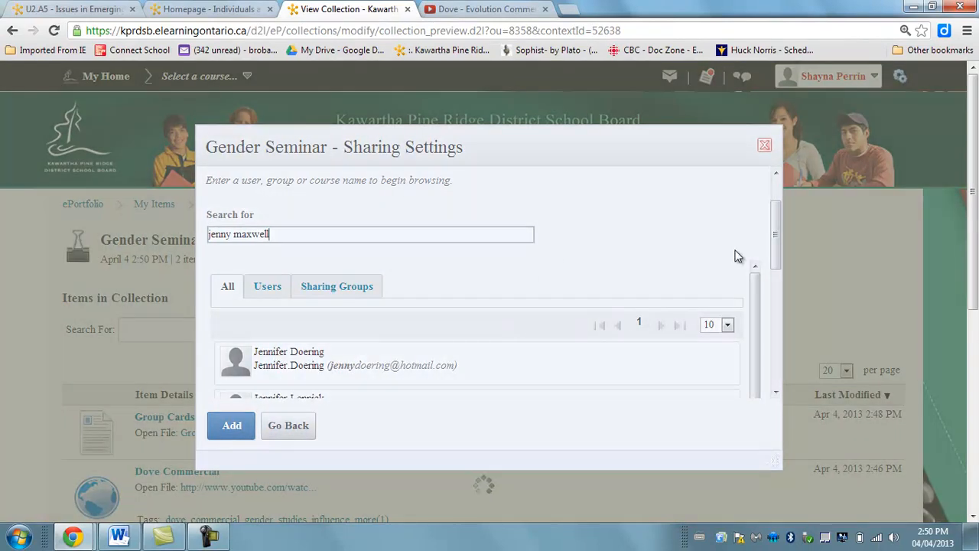
Search for the person to share with by full name and add that user to the collection's sharing list.
scroll(777, 229, "down", 3)
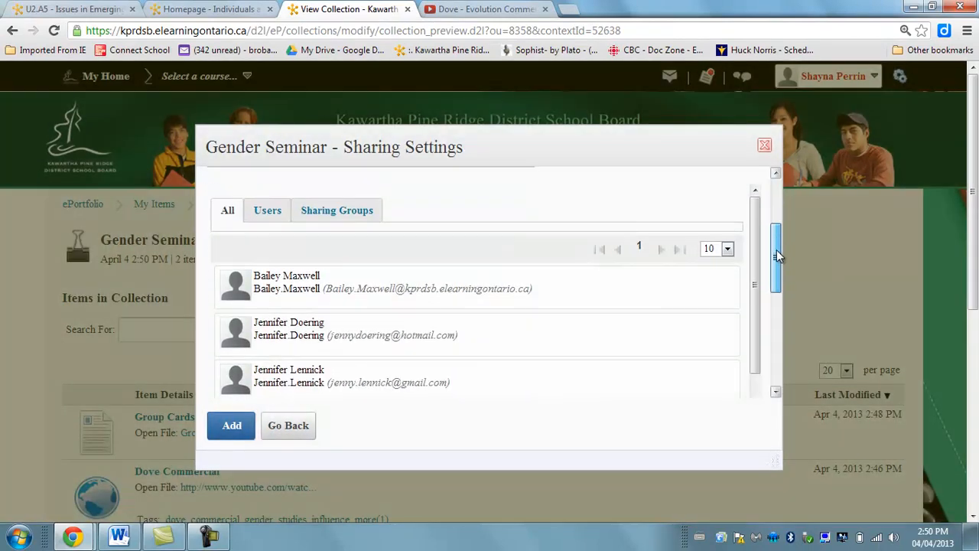
scroll(759, 331, "down", 3)
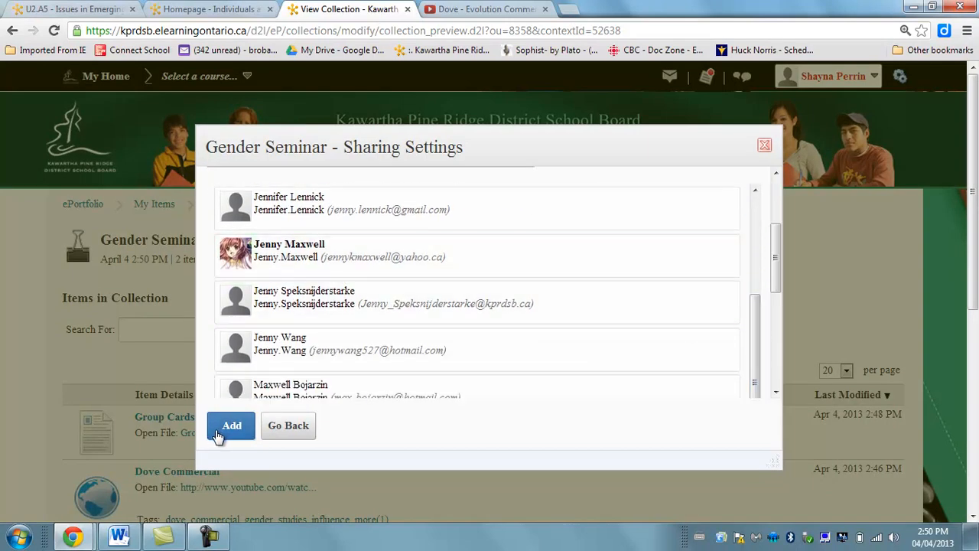
left_click(296, 268)
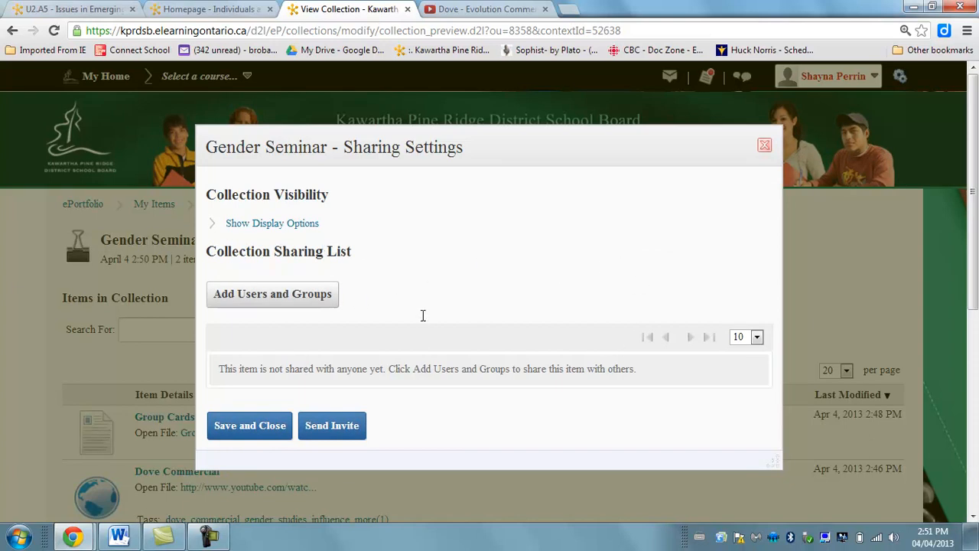
left_click(285, 299)
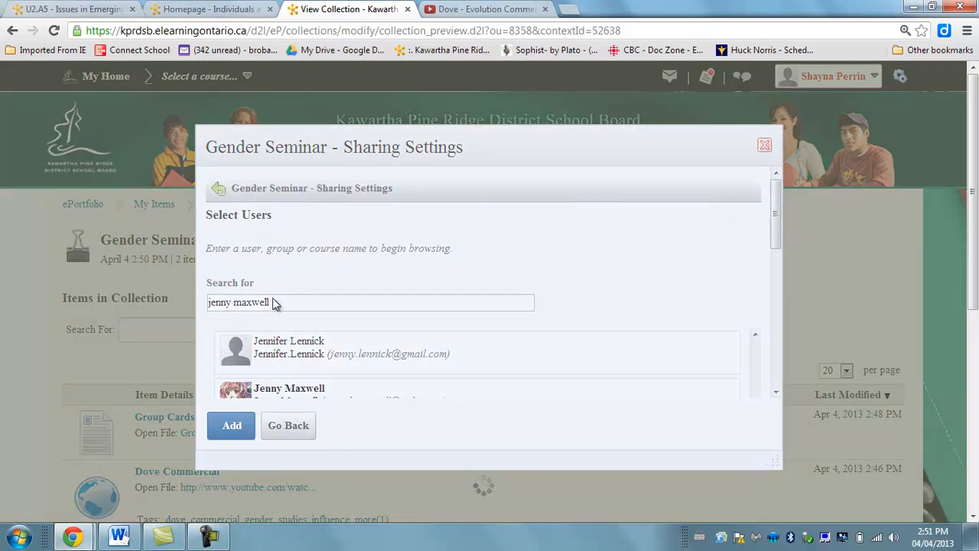
left_click(290, 391)
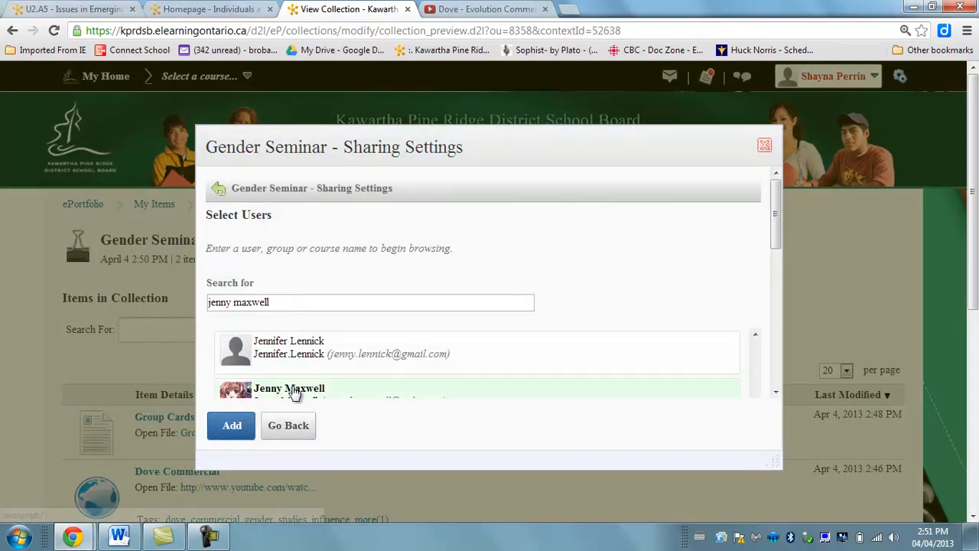
left_click(232, 428)
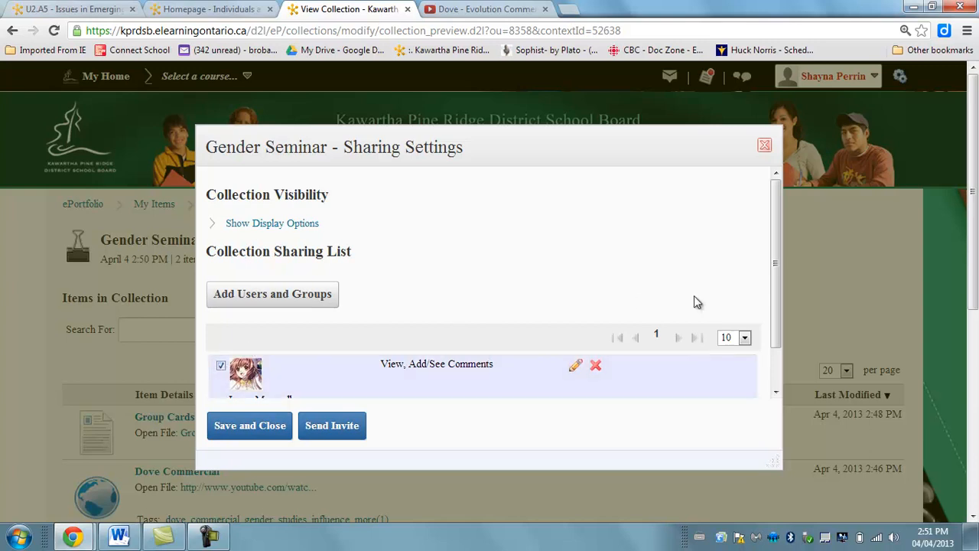
Start an invite to the user selected in the sharing list, with a first-name greeting and the message "Here is some of my stuff for the seminar".
left_click_drag(775, 253, 781, 339)
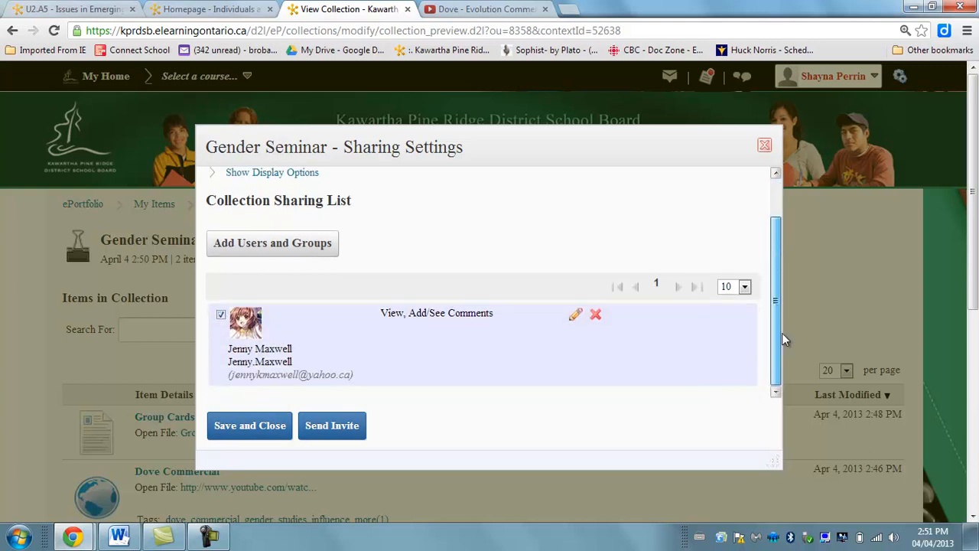
left_click(324, 426)
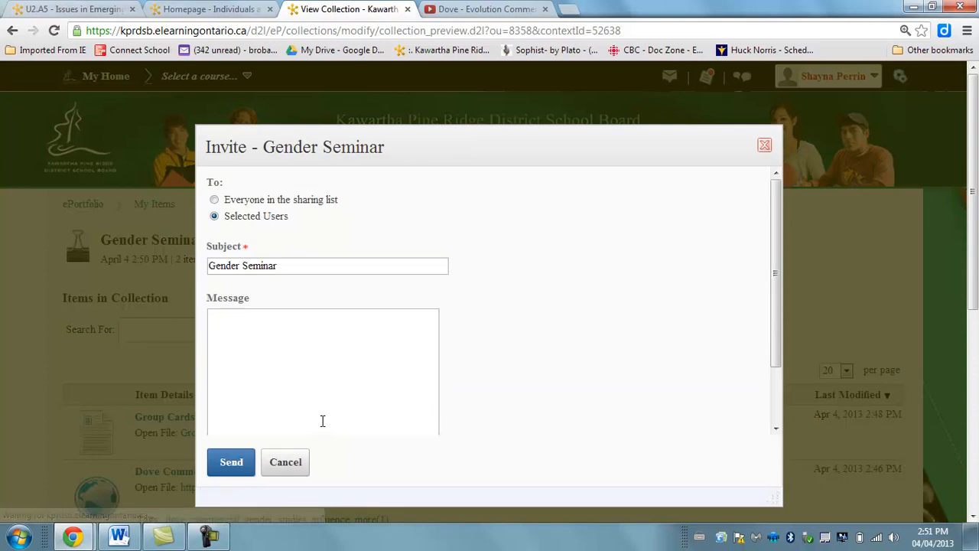
left_click(323, 374)
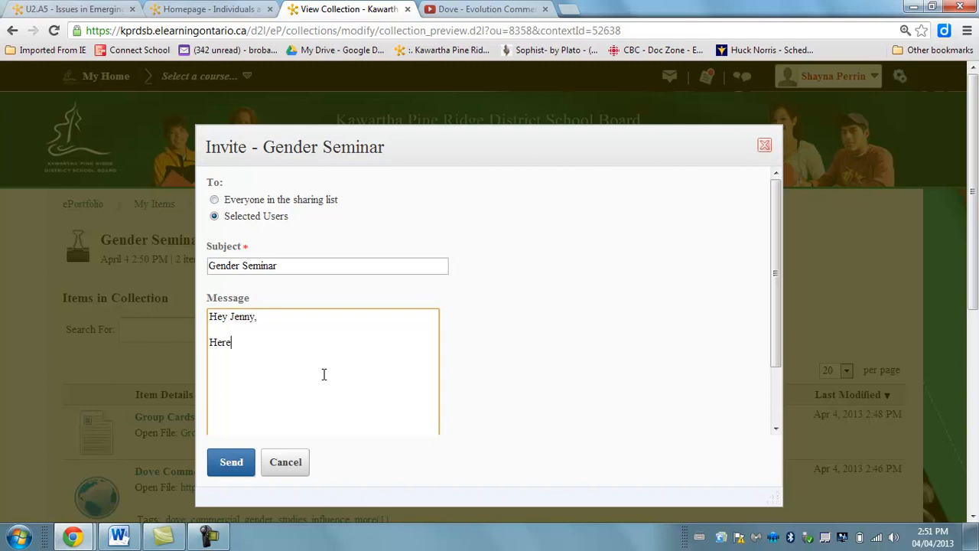
type("me of my stuff for the seminar")
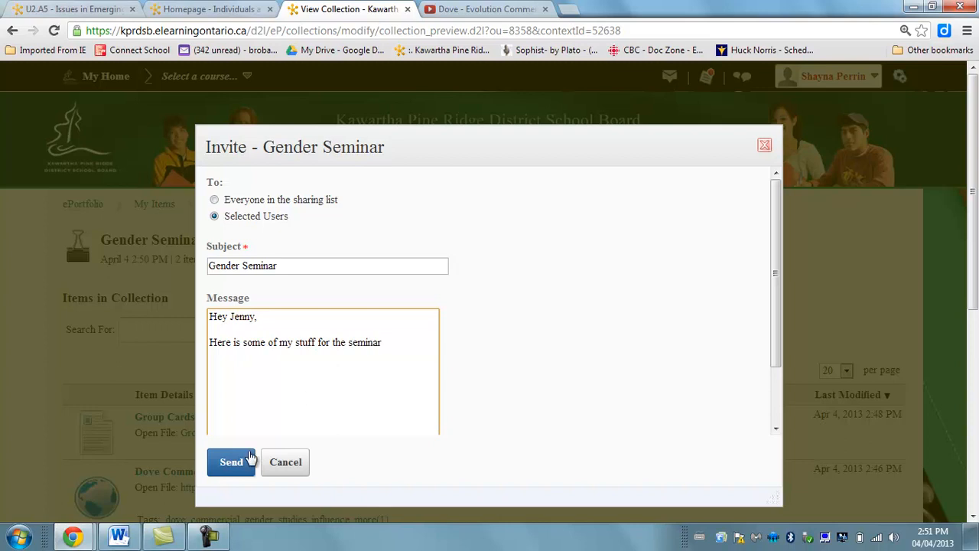
Turn on sending a copy of the invite to myself and send the Gender Seminar invite.
left_click_drag(776, 276, 778, 373)
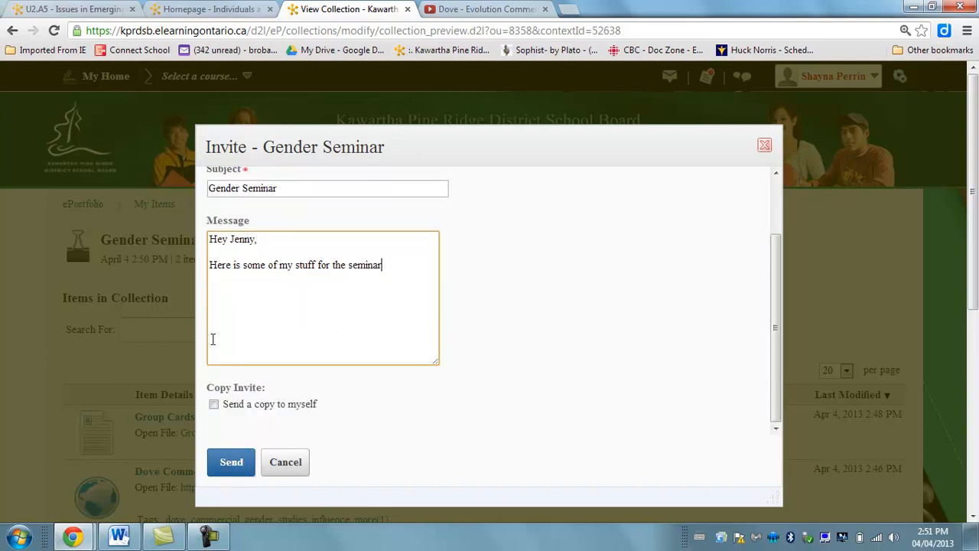
left_click(214, 403)
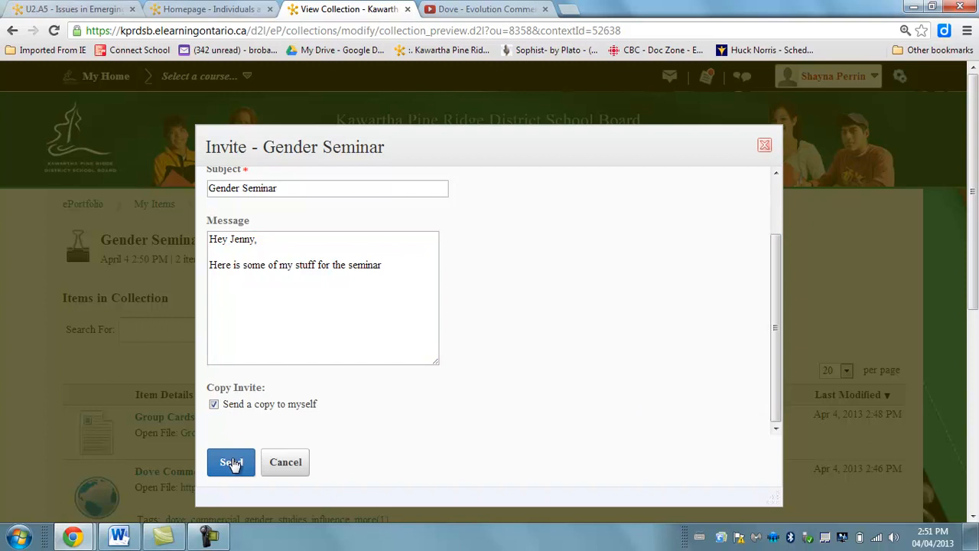
left_click(231, 462)
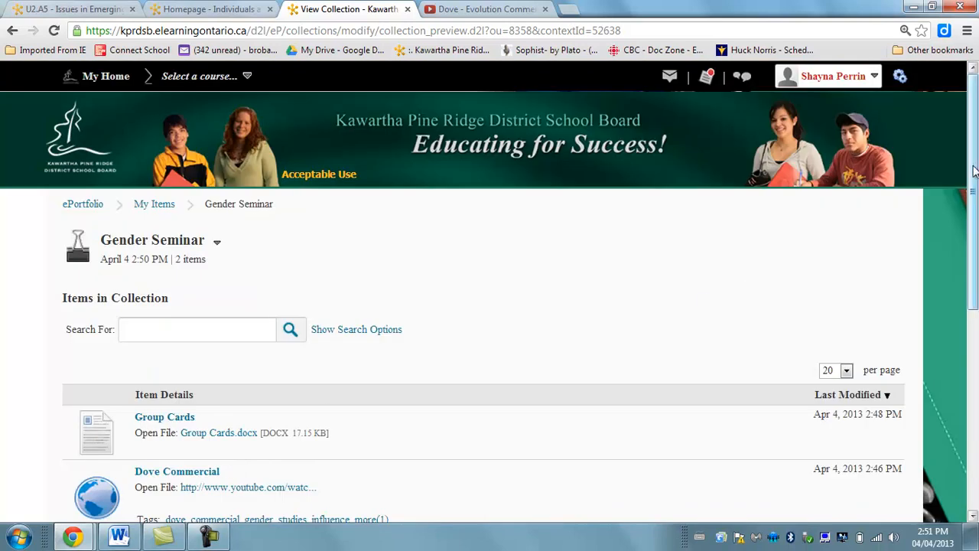
Look over the items in the Gender Seminar collection and return to the ePortfolio dashboard.
left_click_drag(975, 172, 974, 201)
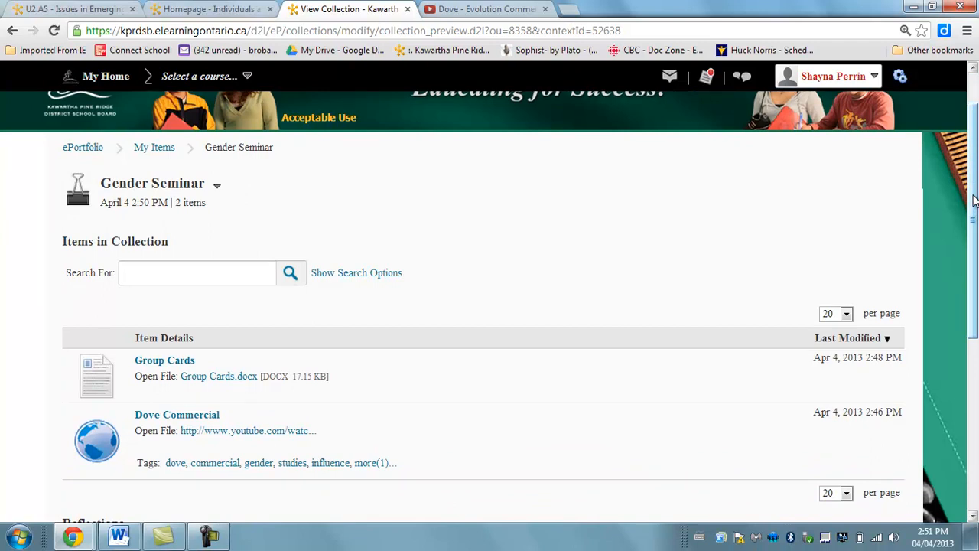
mouse_move(974, 201)
left_mouse_down()
mouse_move(973, 173)
mouse_move(973, 201)
left_mouse_up()
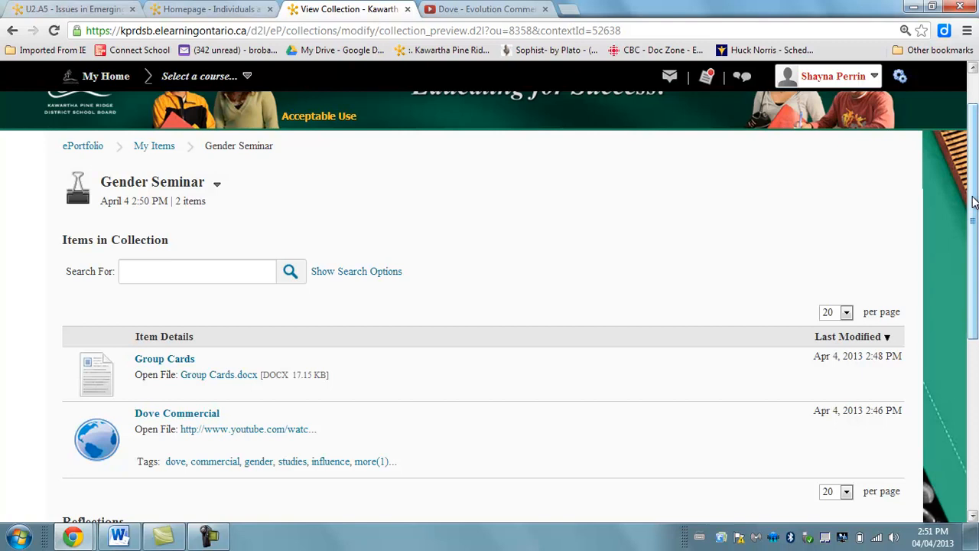
scroll(75, 153, "up", 1)
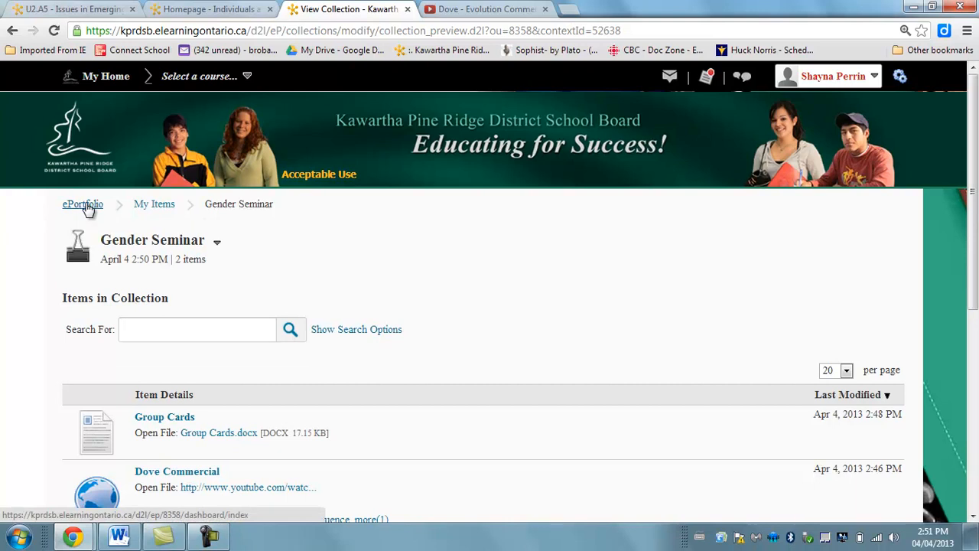
left_click_drag(973, 194, 974, 220)
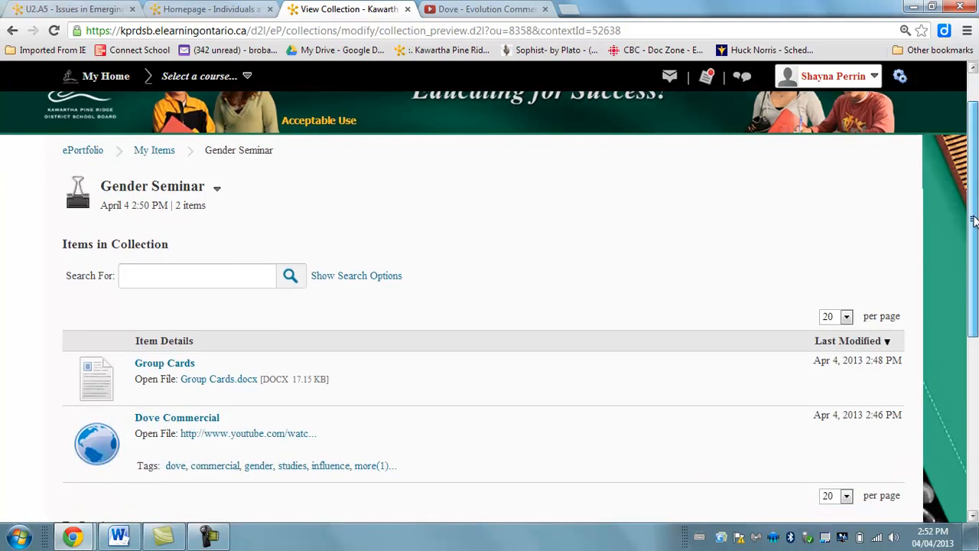
left_click(71, 153)
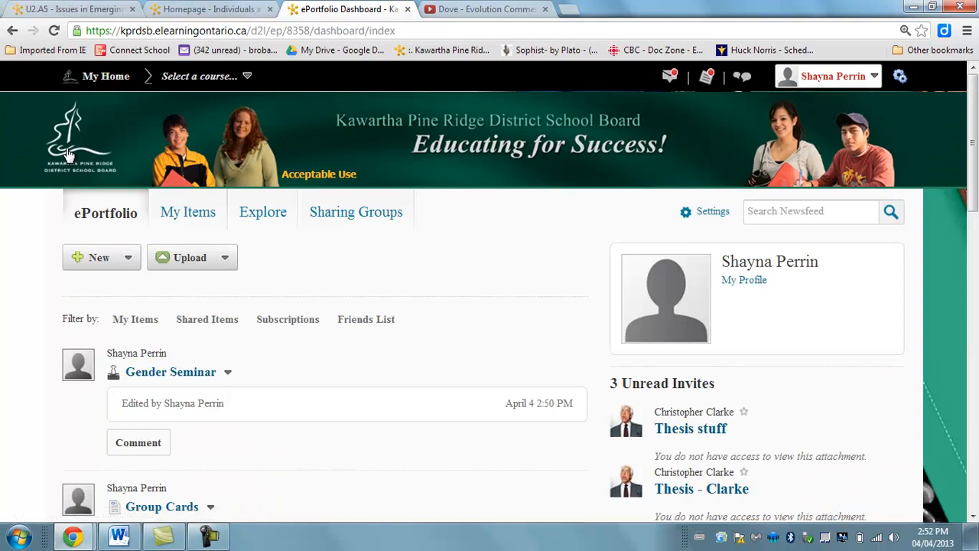
Find the shared Gender presentation in the newsfeed, preview it and close the preview.
left_click_drag(976, 174, 974, 346)
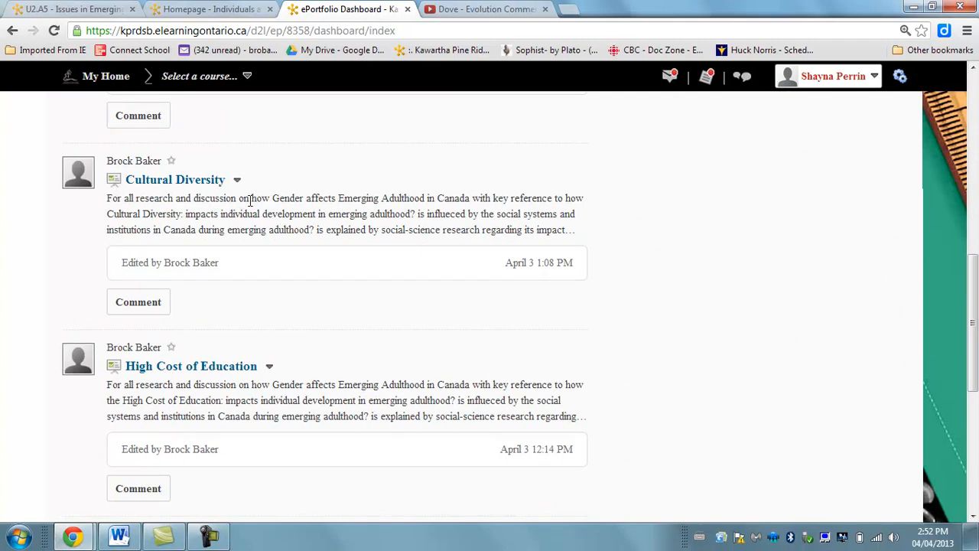
left_click_drag(976, 271, 976, 390)
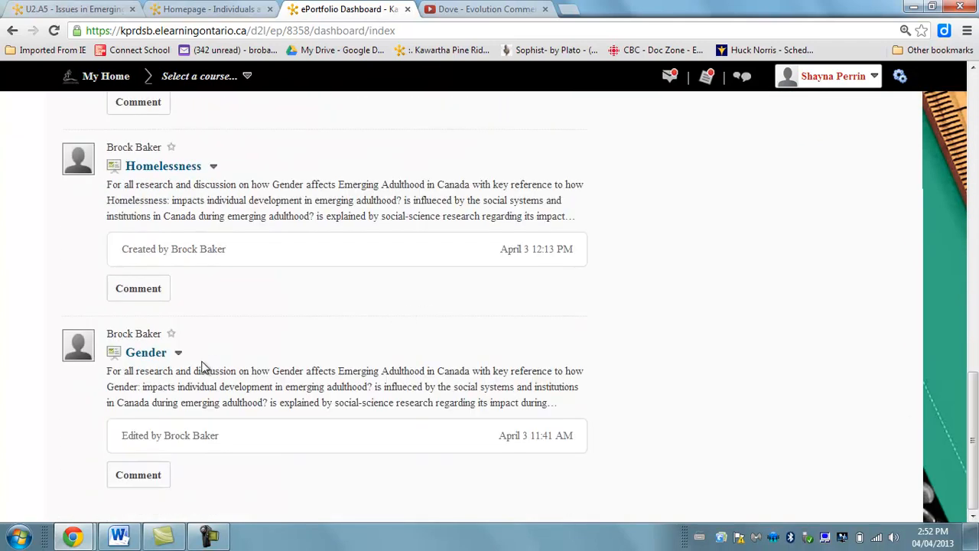
left_click(145, 352)
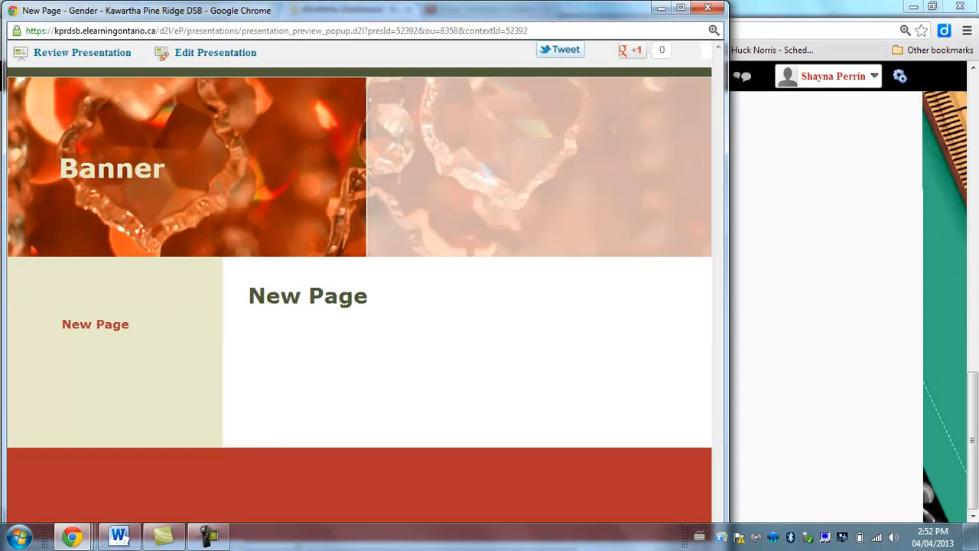
left_click(707, 8)
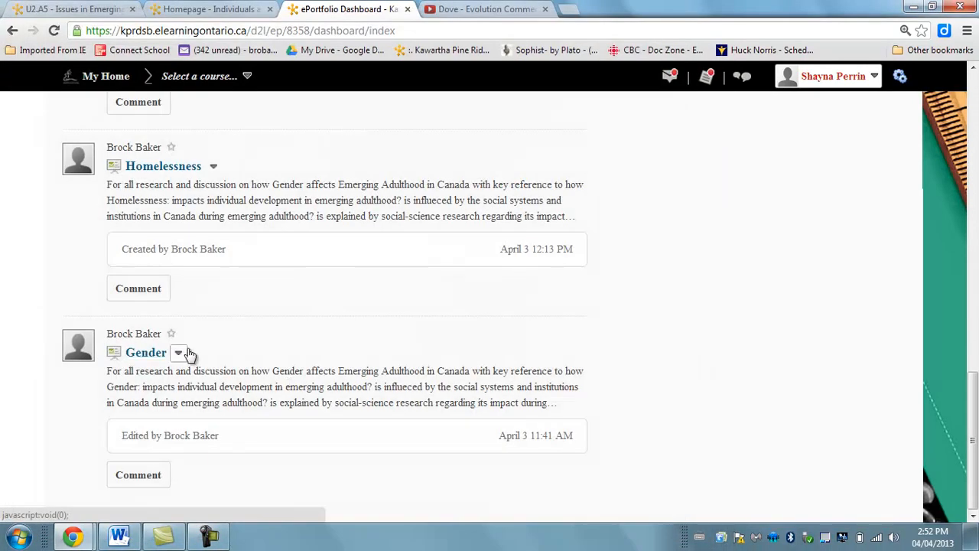
Open the Gender presentation for editing, review its properties and go to its content and layout settings.
left_click(188, 351)
left_click(227, 329)
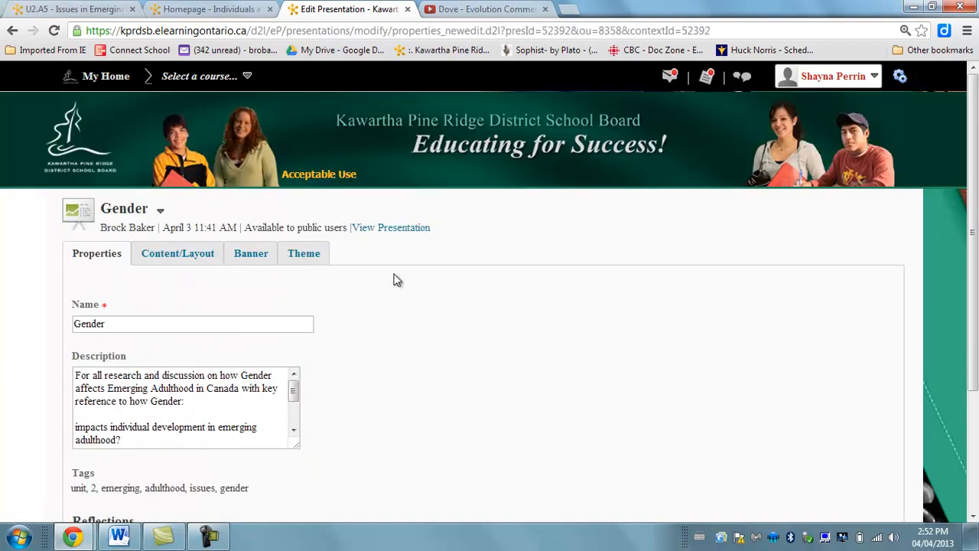
left_click_drag(973, 223, 974, 302)
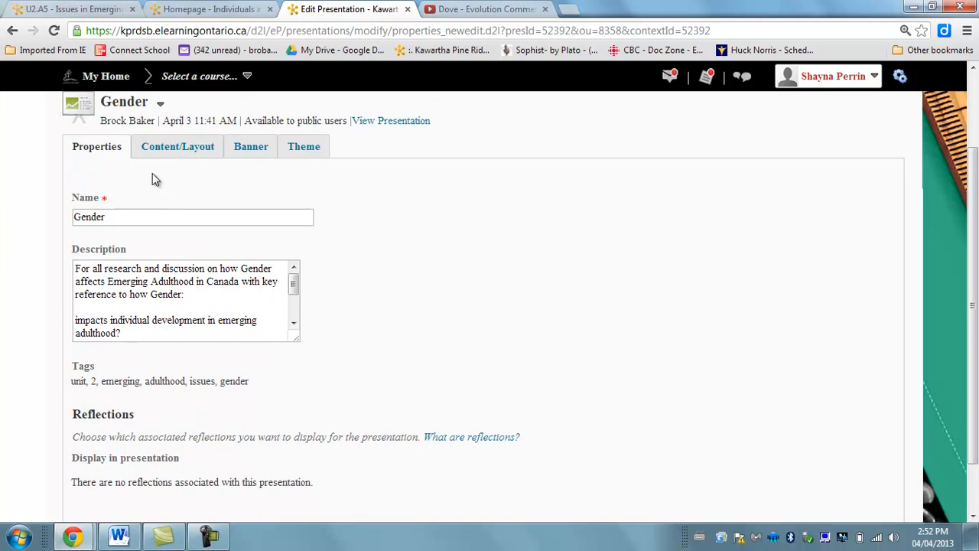
left_click(203, 153)
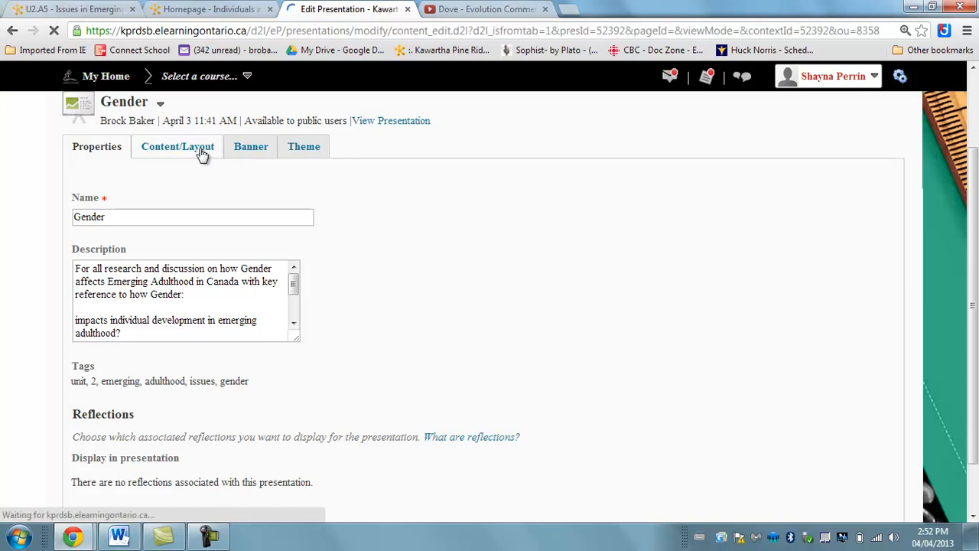
scroll(973, 157, "down", 1)
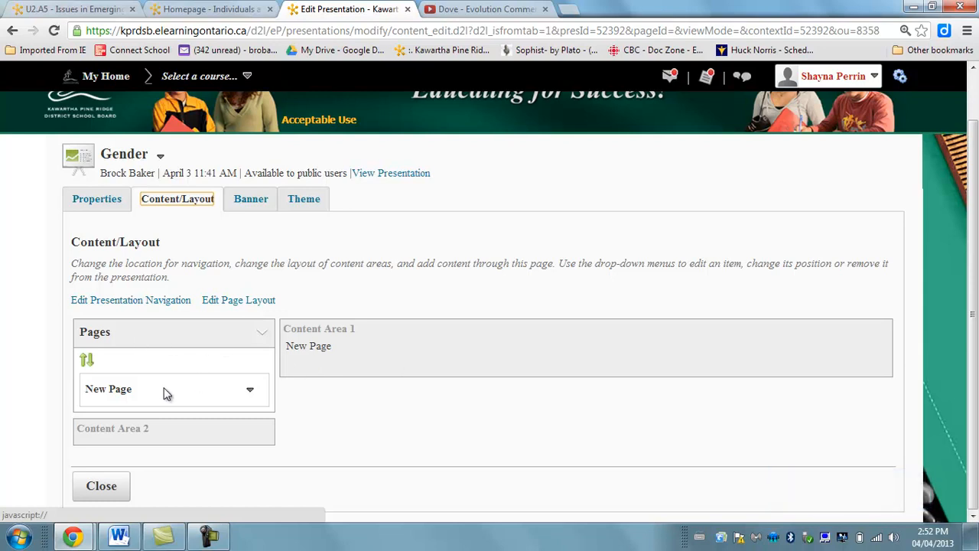
Examine the options for New Page and its content areas, and close the presentation editor.
left_click(243, 392)
left_click(345, 356)
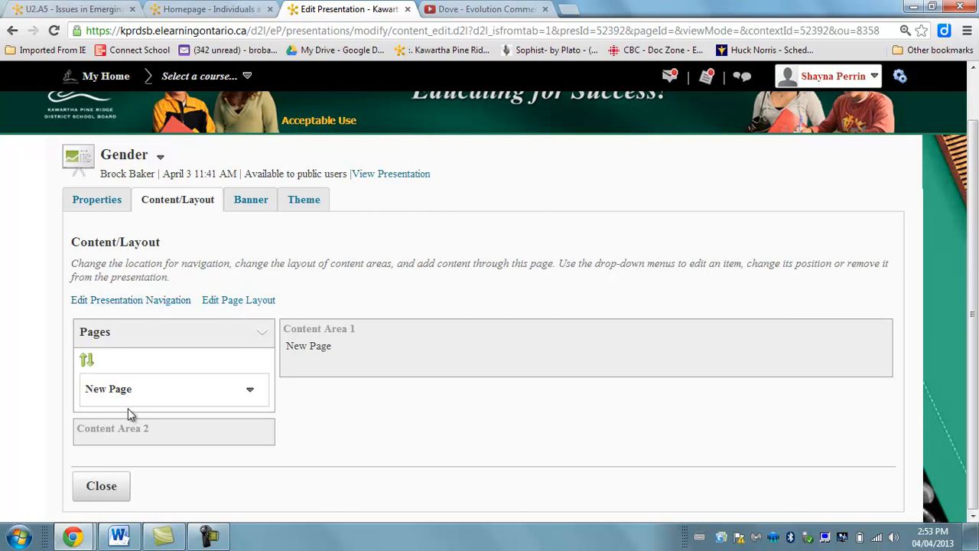
left_click_drag(320, 357, 576, 339)
left_click(591, 344)
left_click(114, 486)
left_click(201, 537)
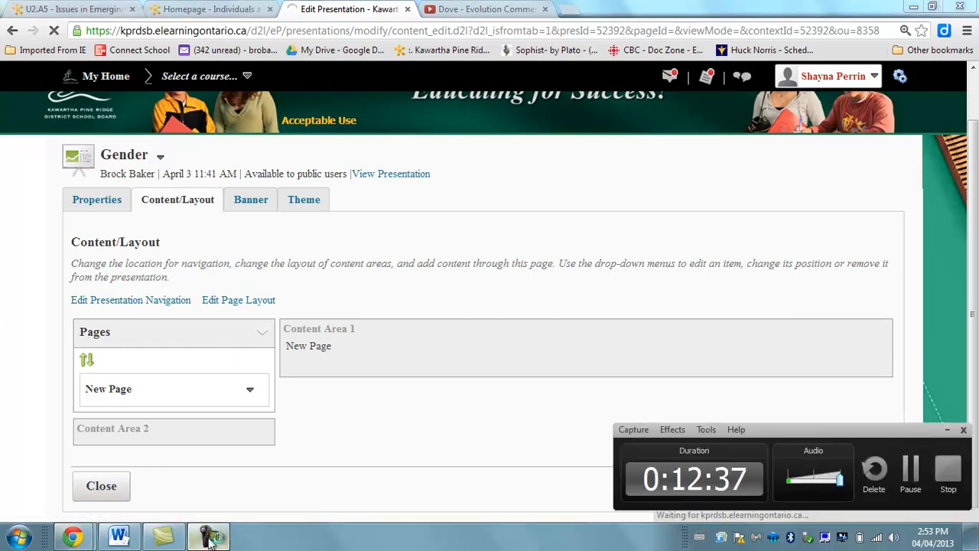